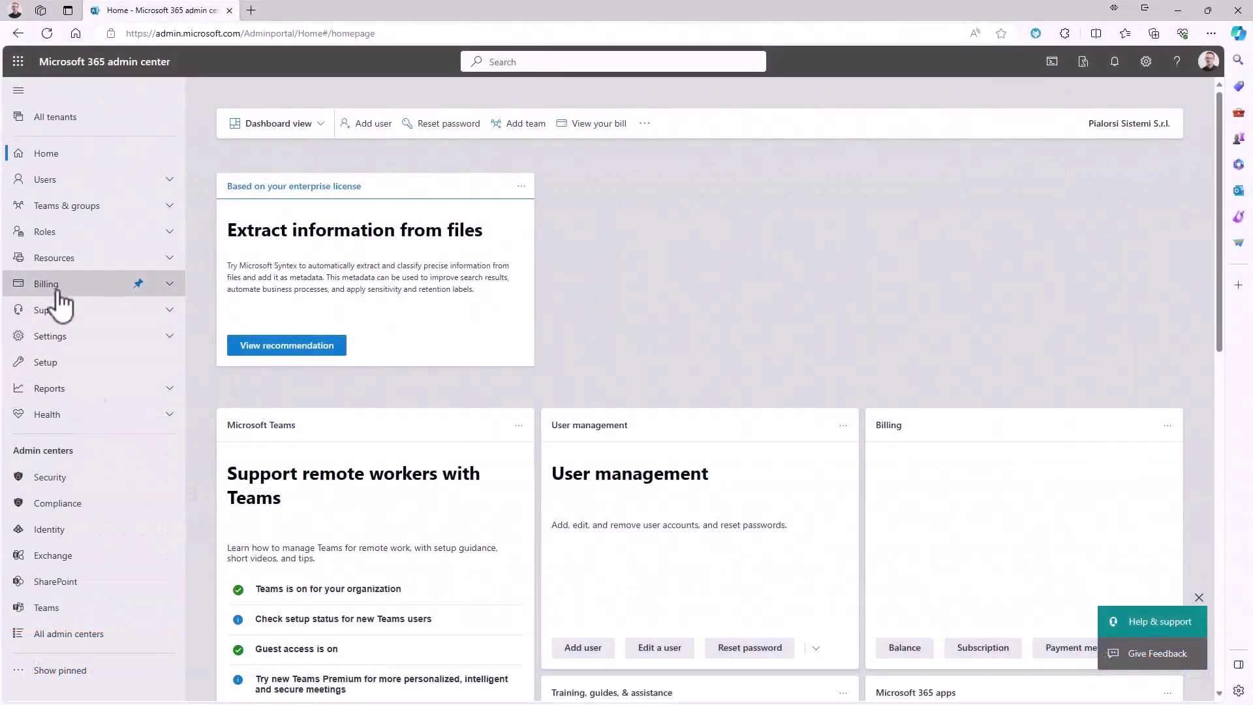
From Billing > Purchase services, choose Microsoft 365 Copilot and acknowledge the subscription-management change
{"action": "left_click", "coordinate": [52, 287]}
{"action": "left_click", "coordinate": [58, 312]}
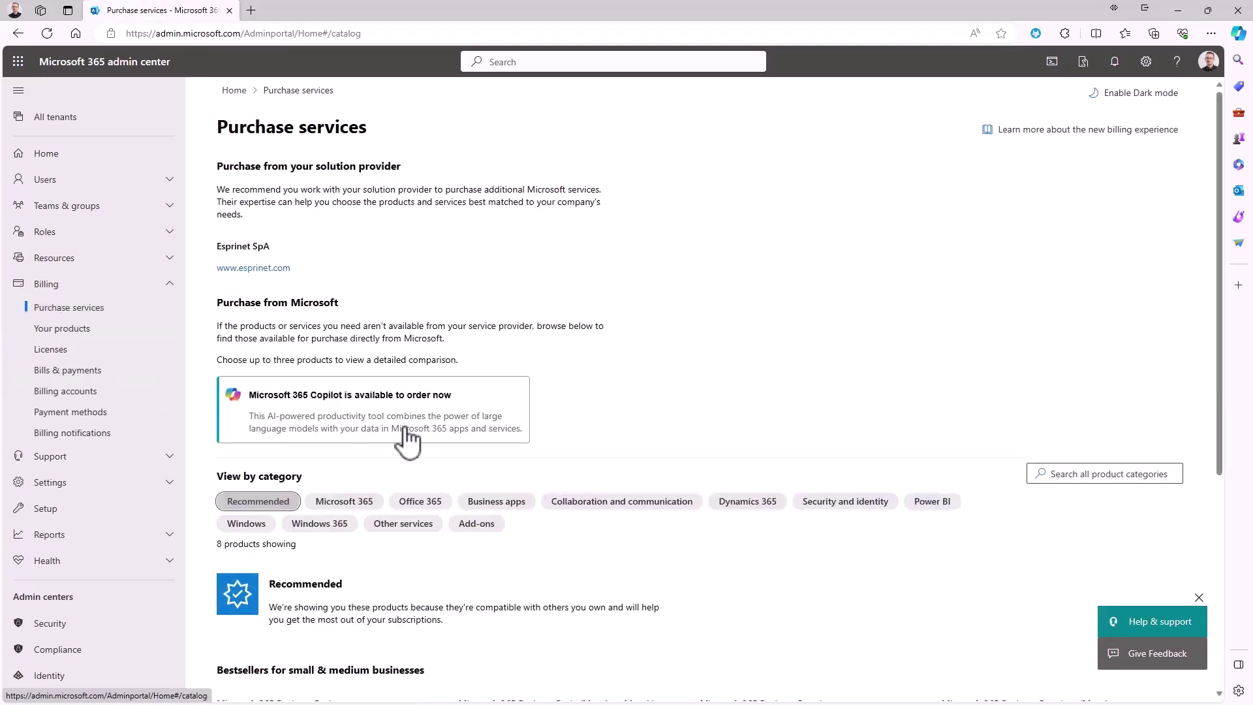
{"action": "left_click", "coordinate": [407, 442]}
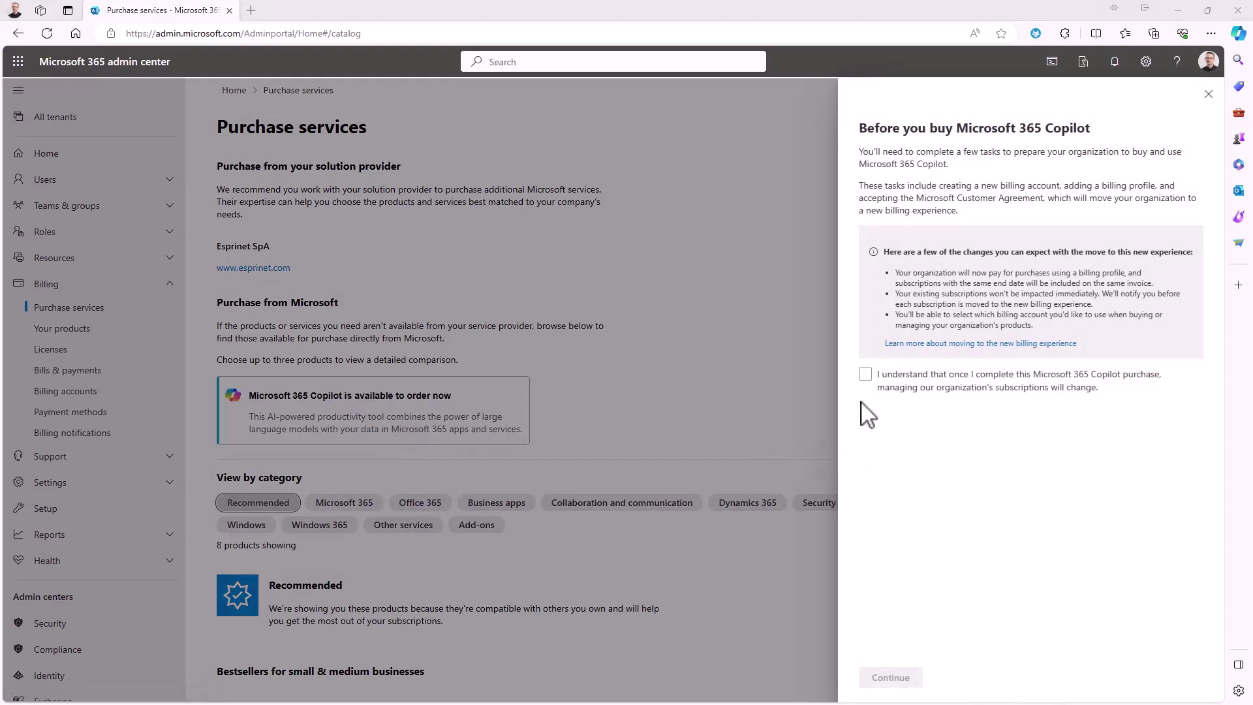
{"action": "left_click", "coordinate": [866, 379]}
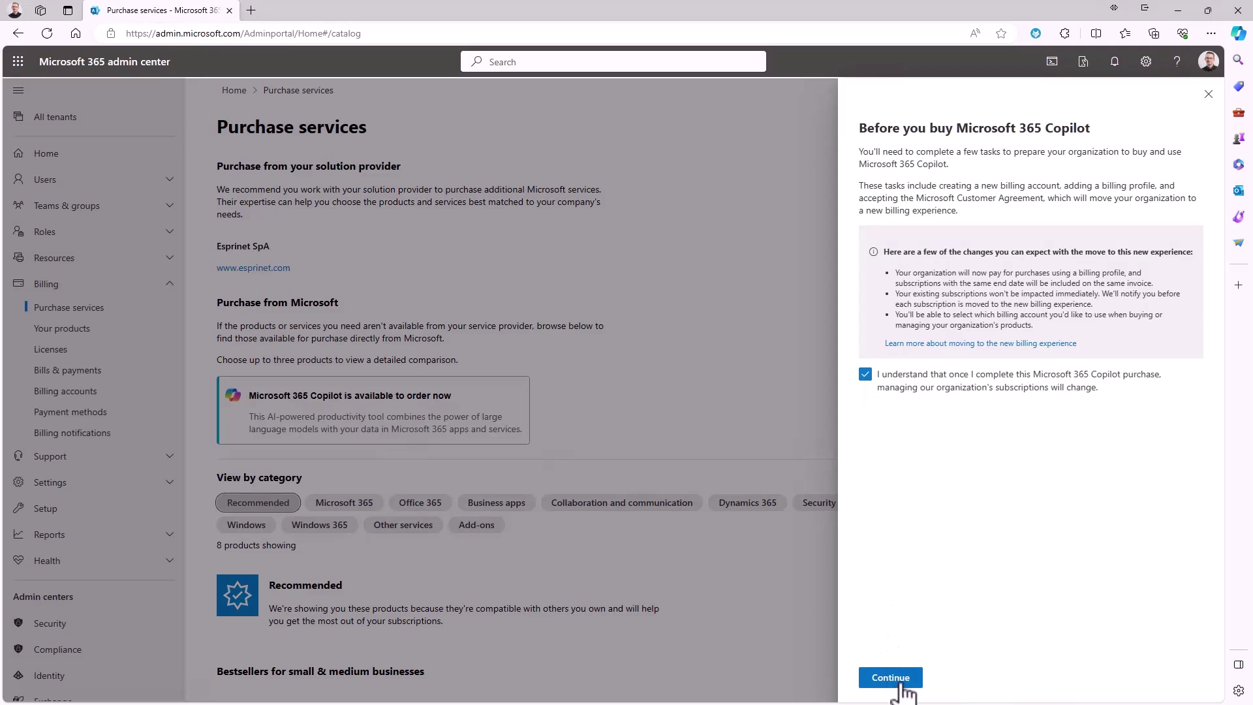
Submit the new billing account details and verify identity with the text-message code
{"action": "left_click", "coordinate": [902, 682]}
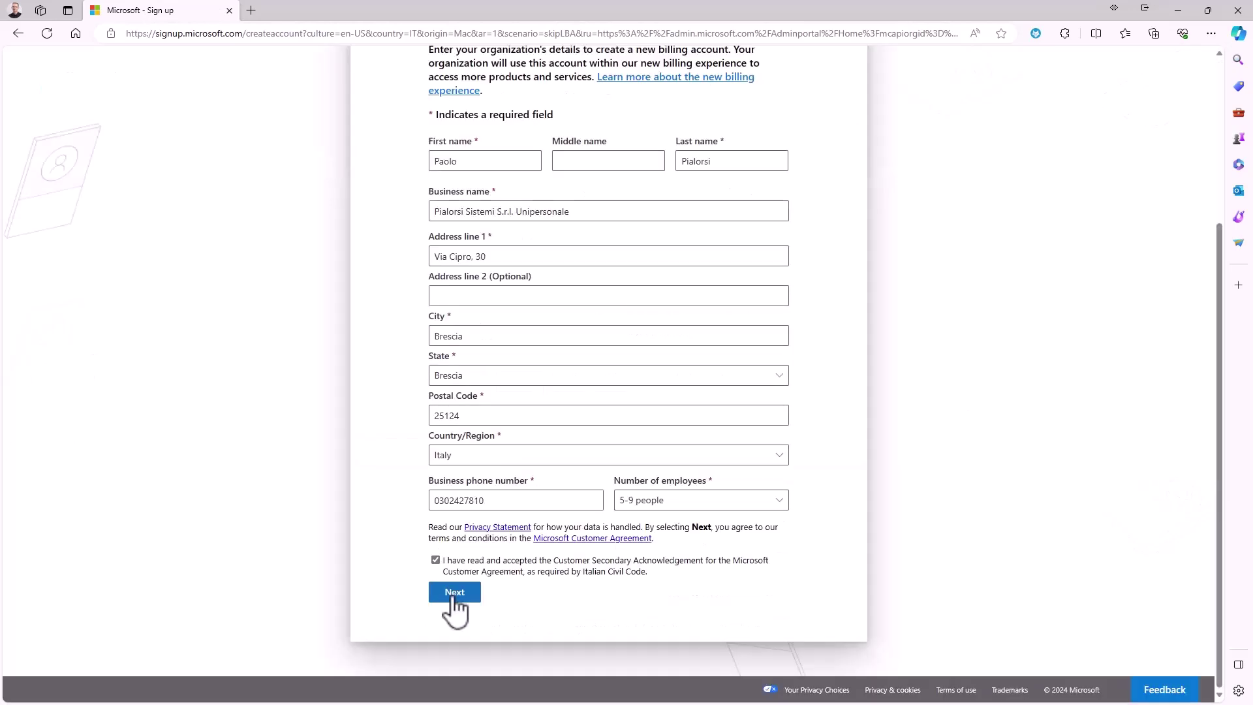
{"action": "left_click", "coordinate": [463, 597]}
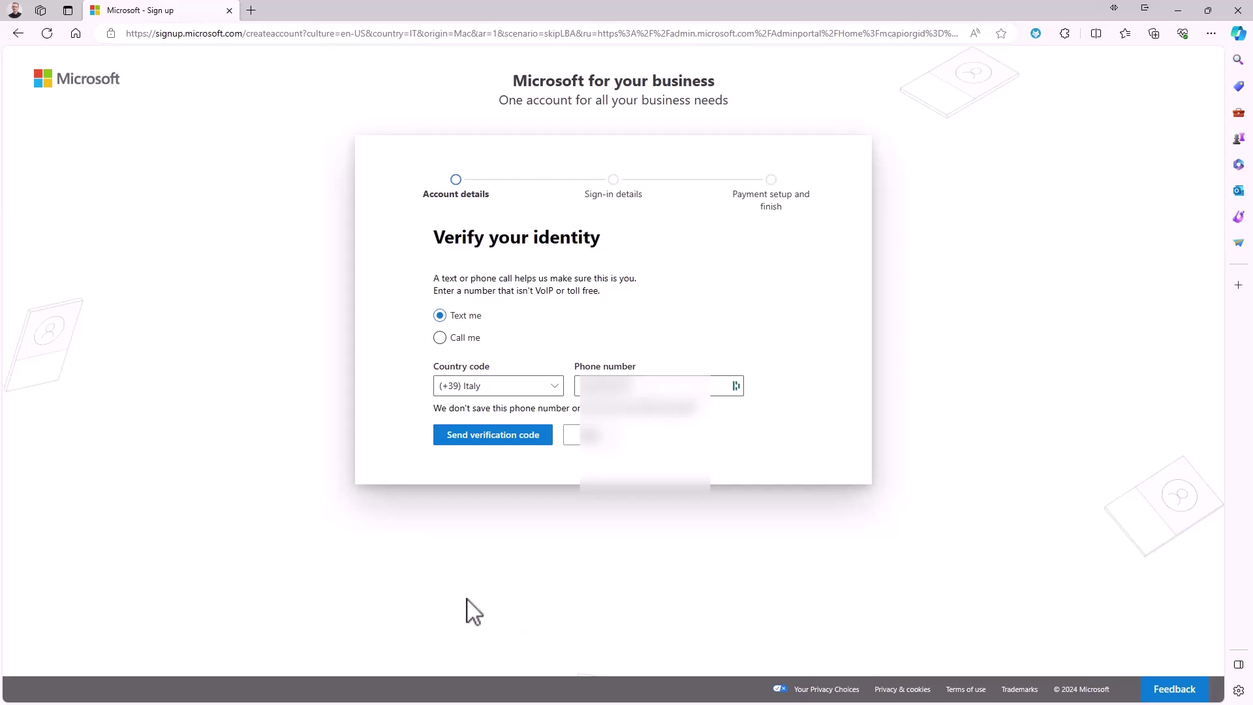
{"action": "left_click", "coordinate": [617, 385]}
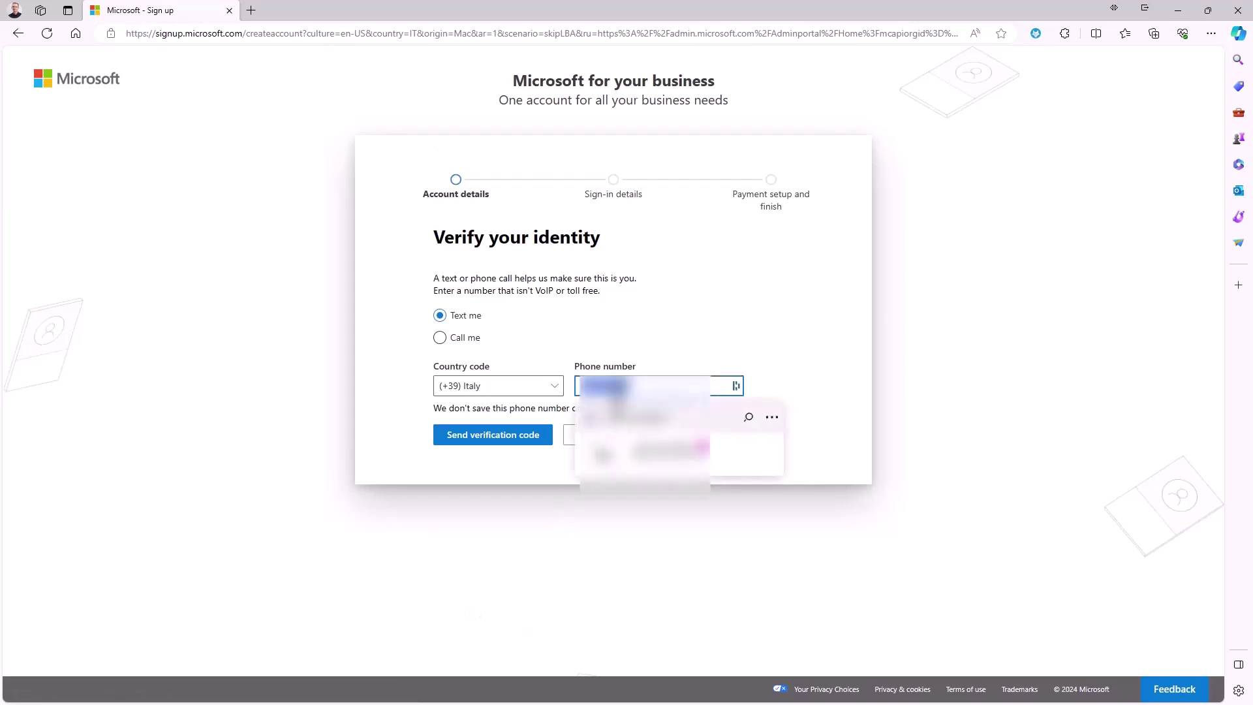
{"action": "left_click", "coordinate": [617, 385]}
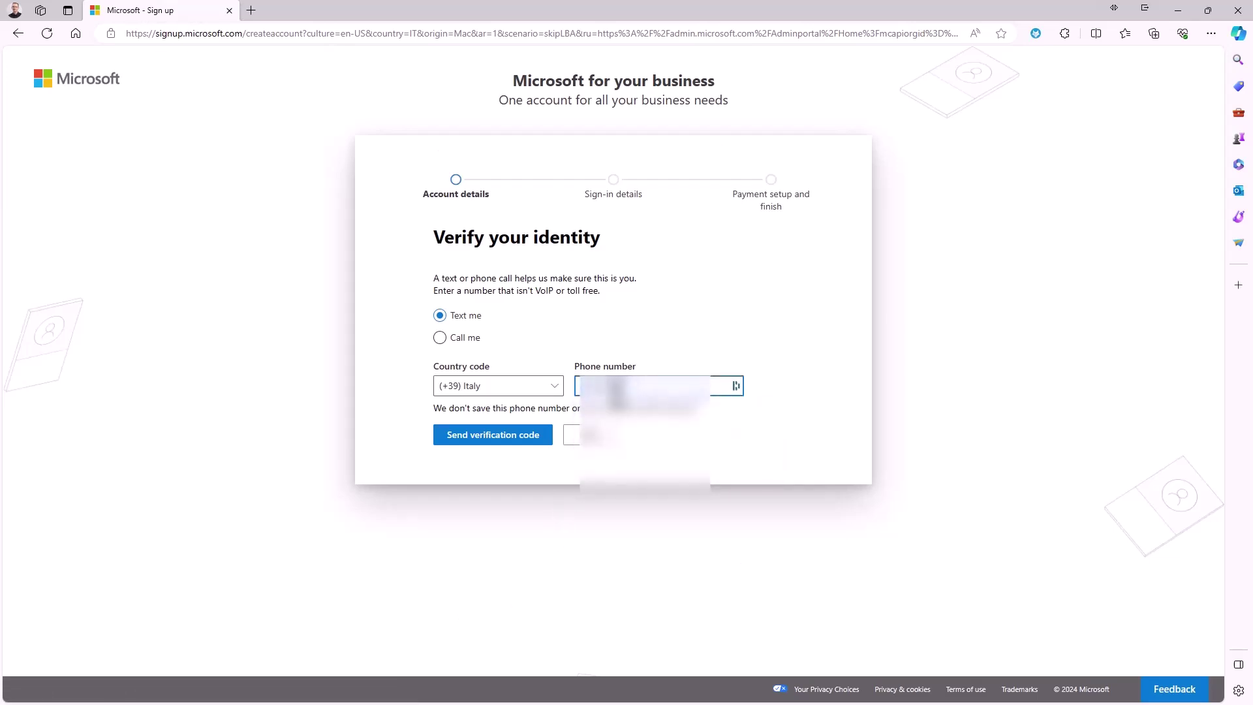
{"action": "left_click", "coordinate": [512, 440]}
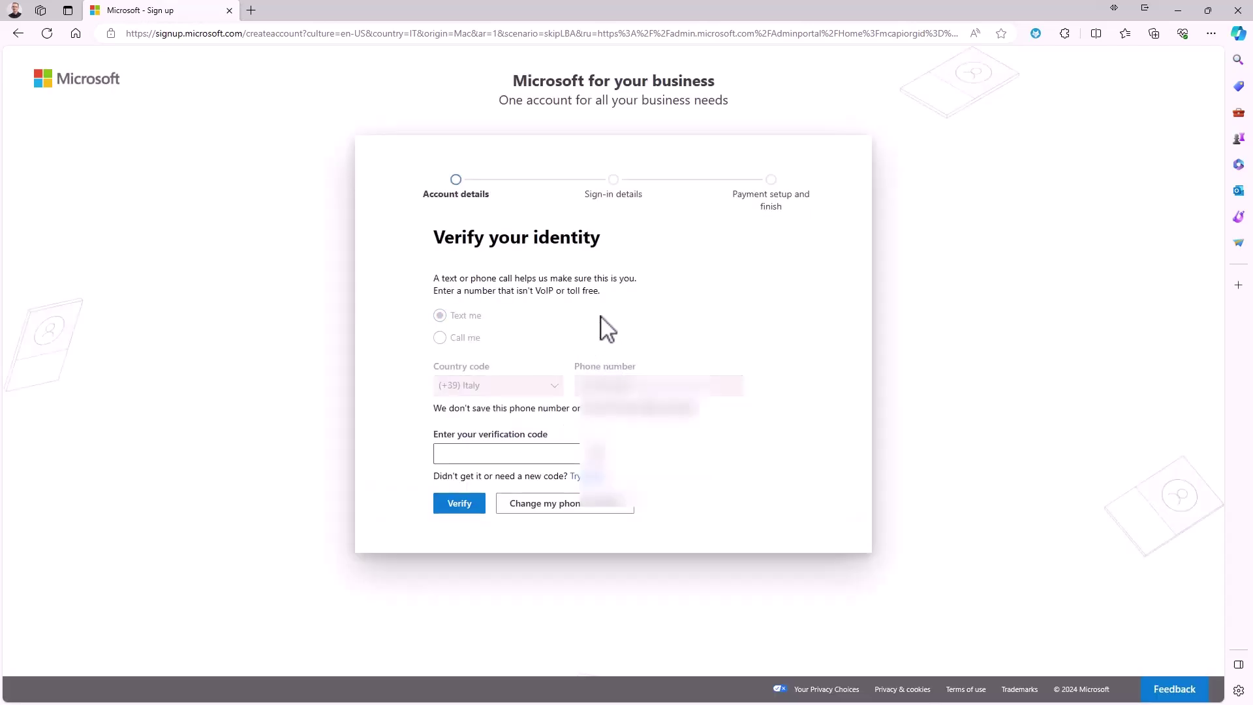
{"action": "left_click", "coordinate": [456, 504]}
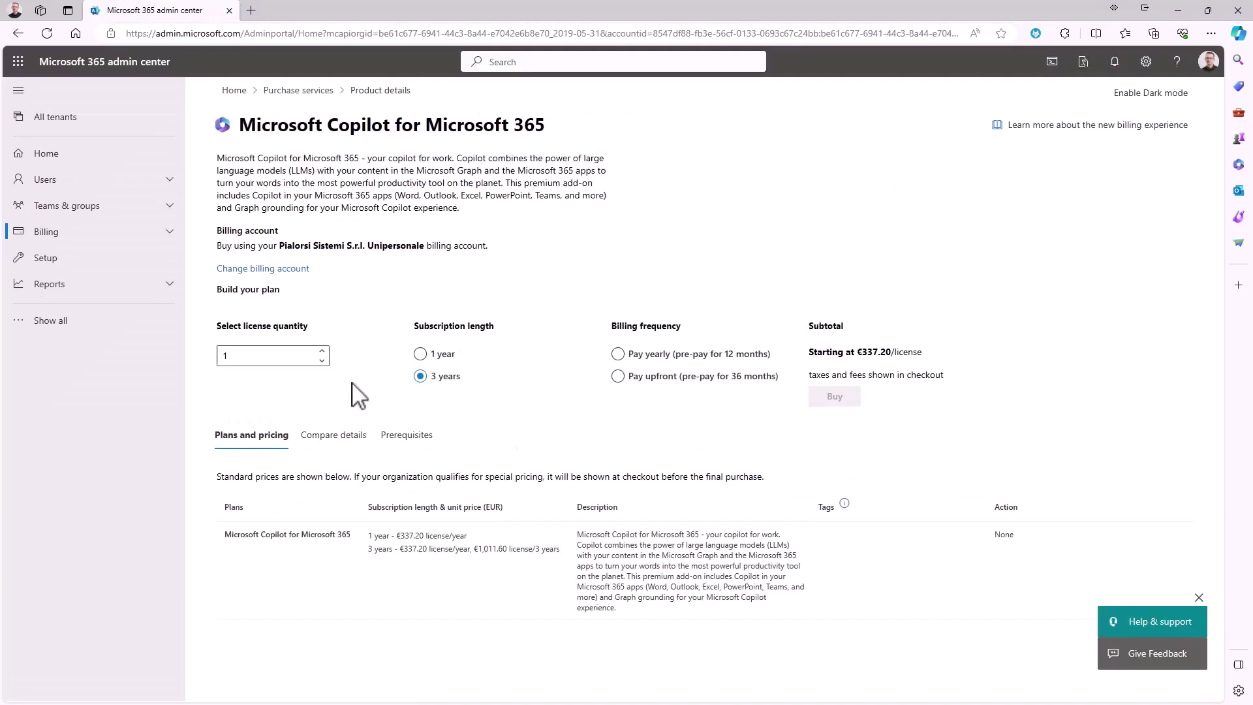
Choose a 1-year term paid yearly and 3 licenses, for a €1,011.60 subtotal
{"action": "left_click", "coordinate": [420, 354]}
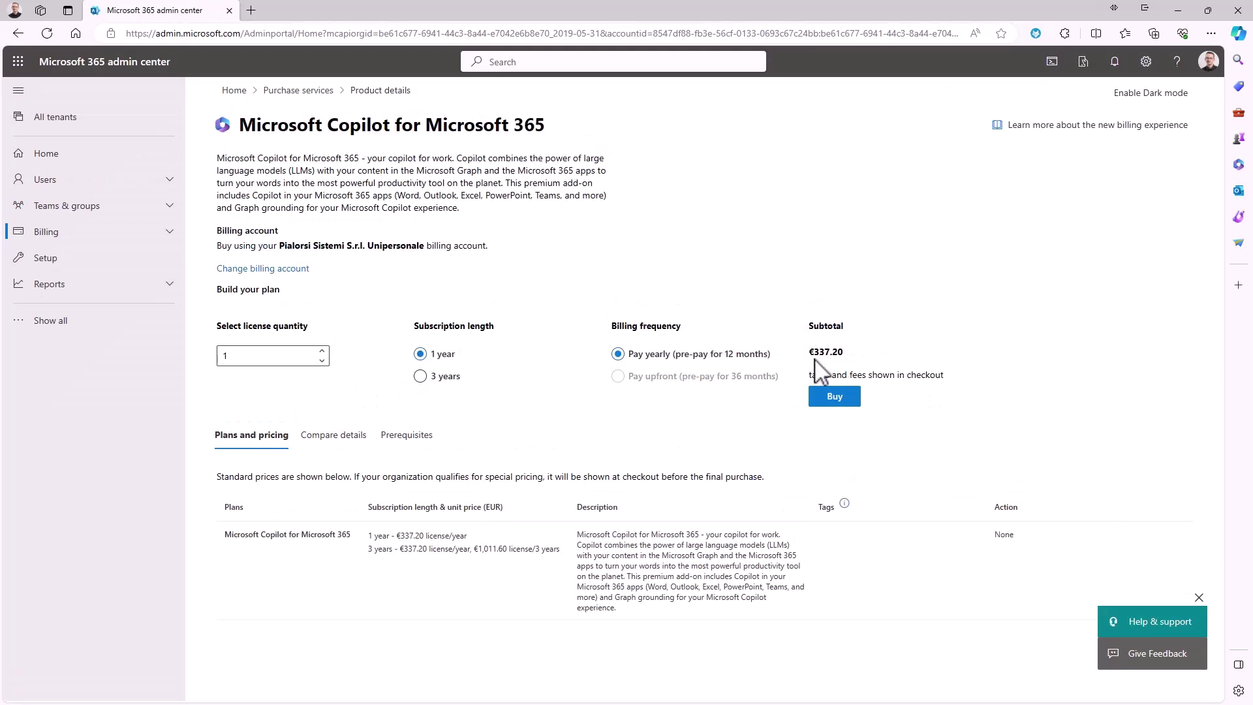
{"action": "left_click", "coordinate": [419, 377]}
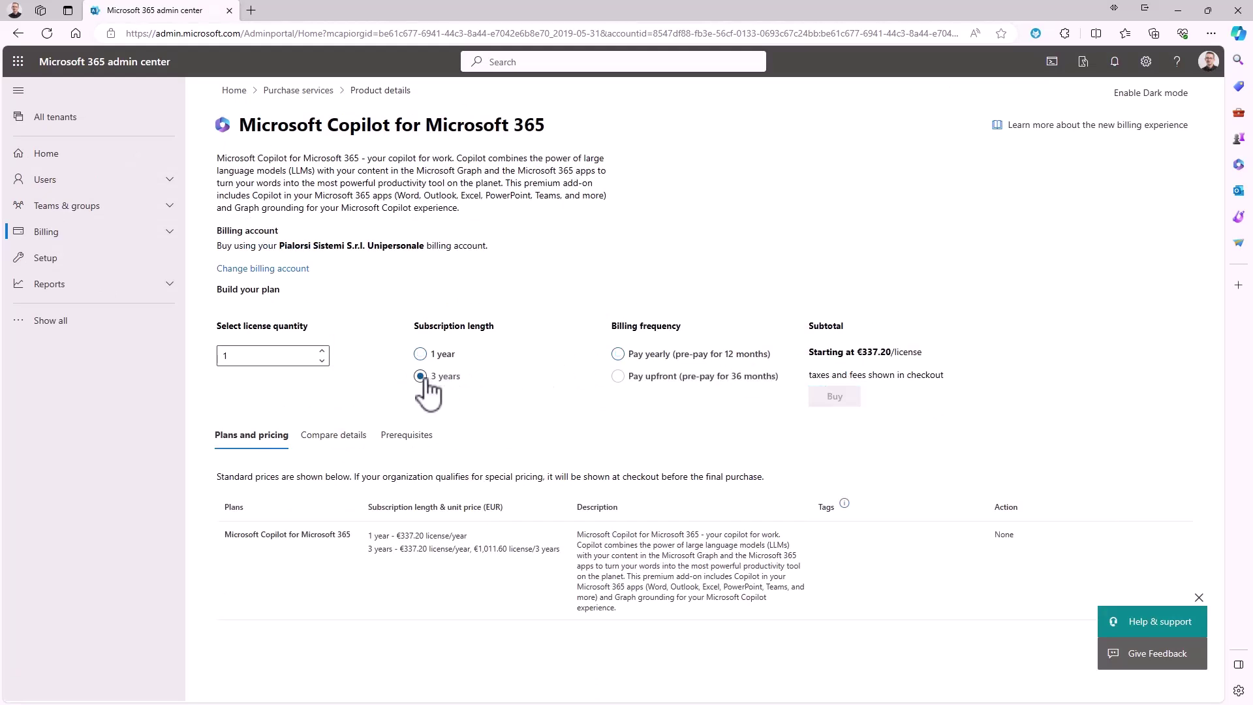
{"action": "left_click", "coordinate": [619, 355]}
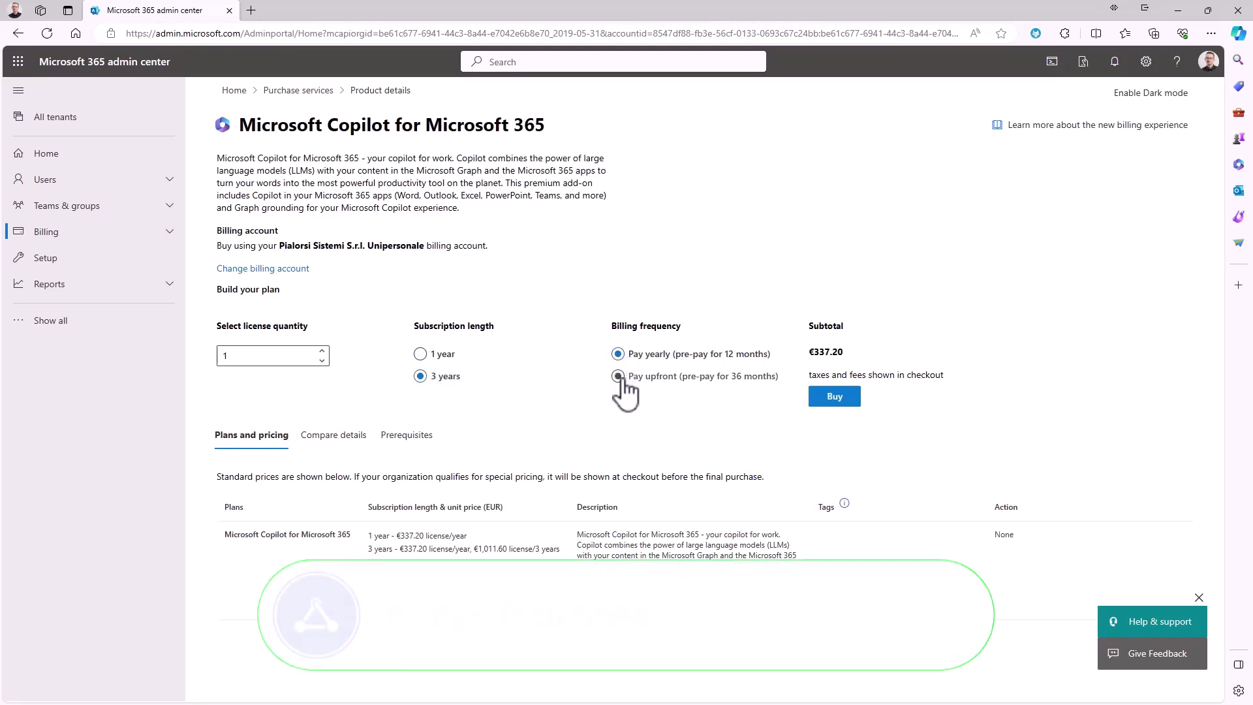
{"action": "left_click", "coordinate": [618, 378]}
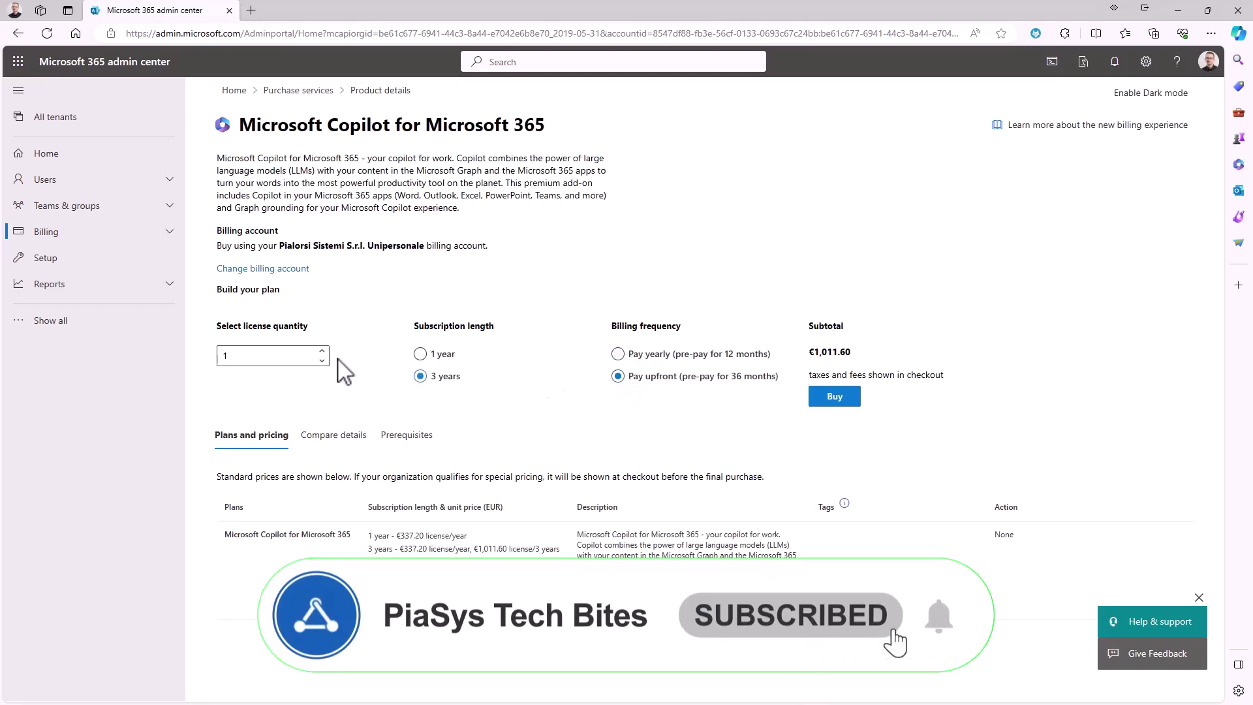
{"action": "key", "text": "shift+Tab"}
{"action": "key", "text": "Up"}
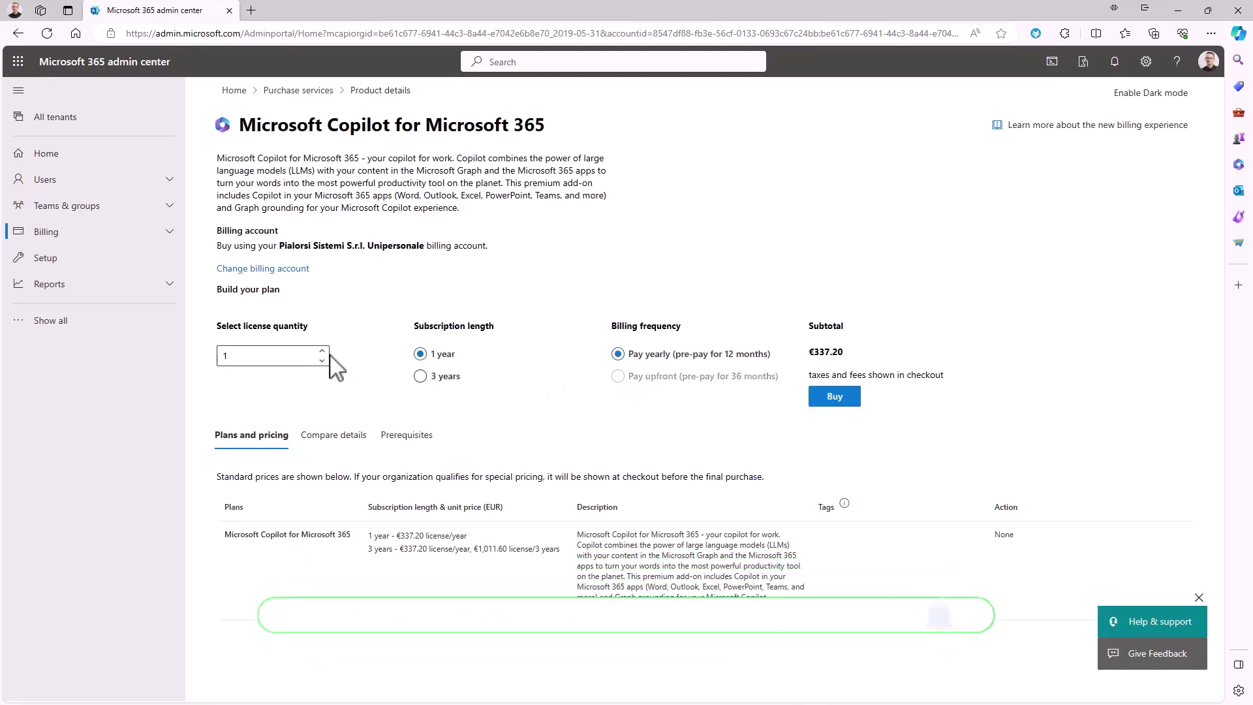
{"action": "left_click", "coordinate": [322, 351]}
{"action": "left_click", "coordinate": [322, 351]}
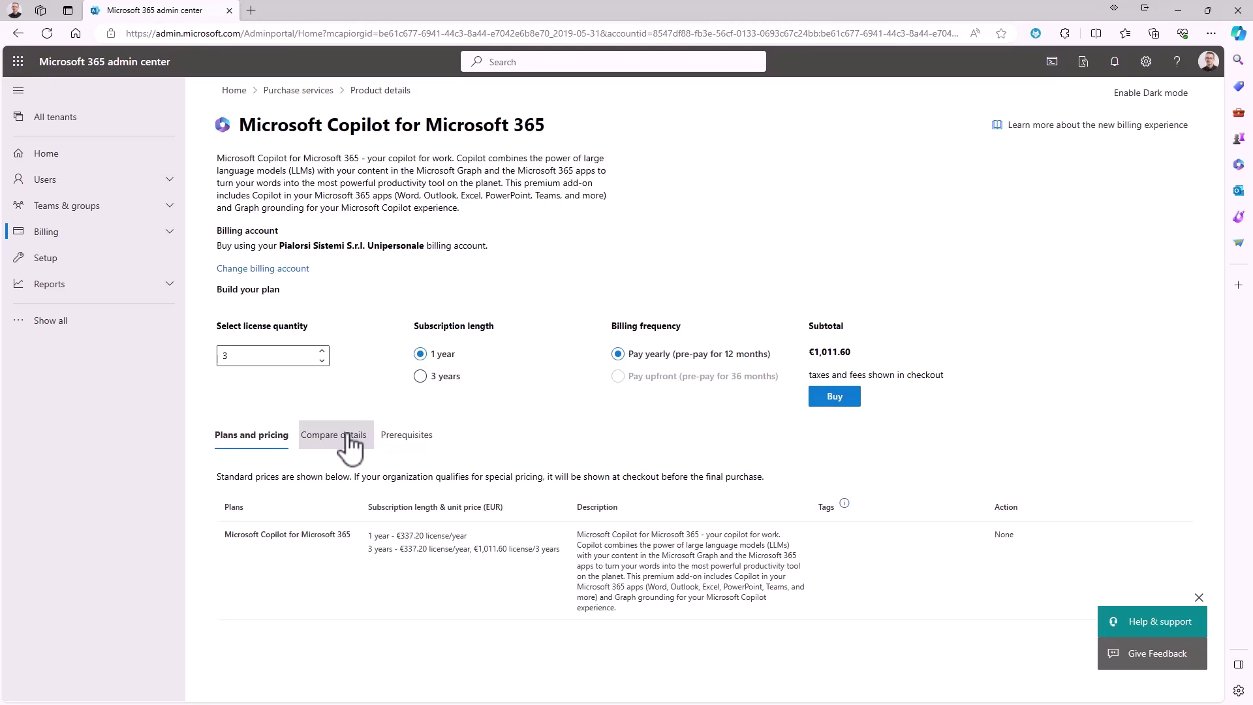
Show the Copilot prerequisites: Business Premium, Business Standard, Office 365 E3/E5 or Microsoft 365 E3/E5
{"action": "left_click", "coordinate": [350, 443]}
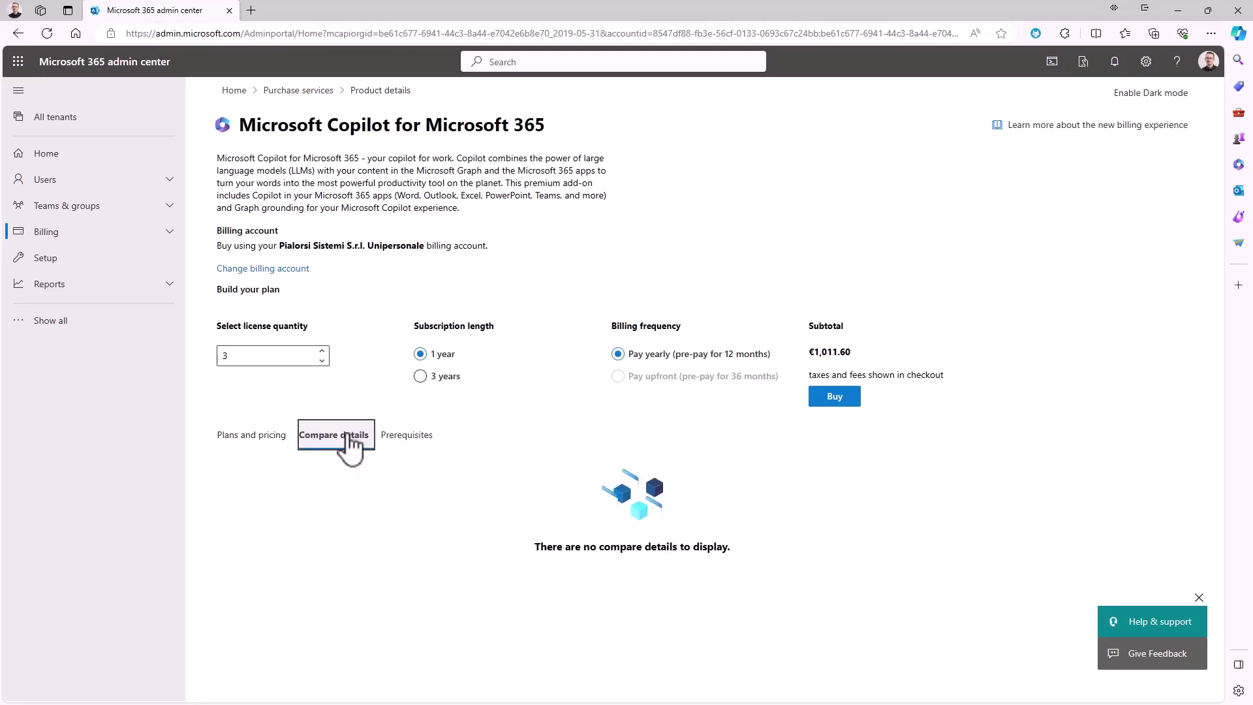
{"action": "left_click", "coordinate": [403, 445]}
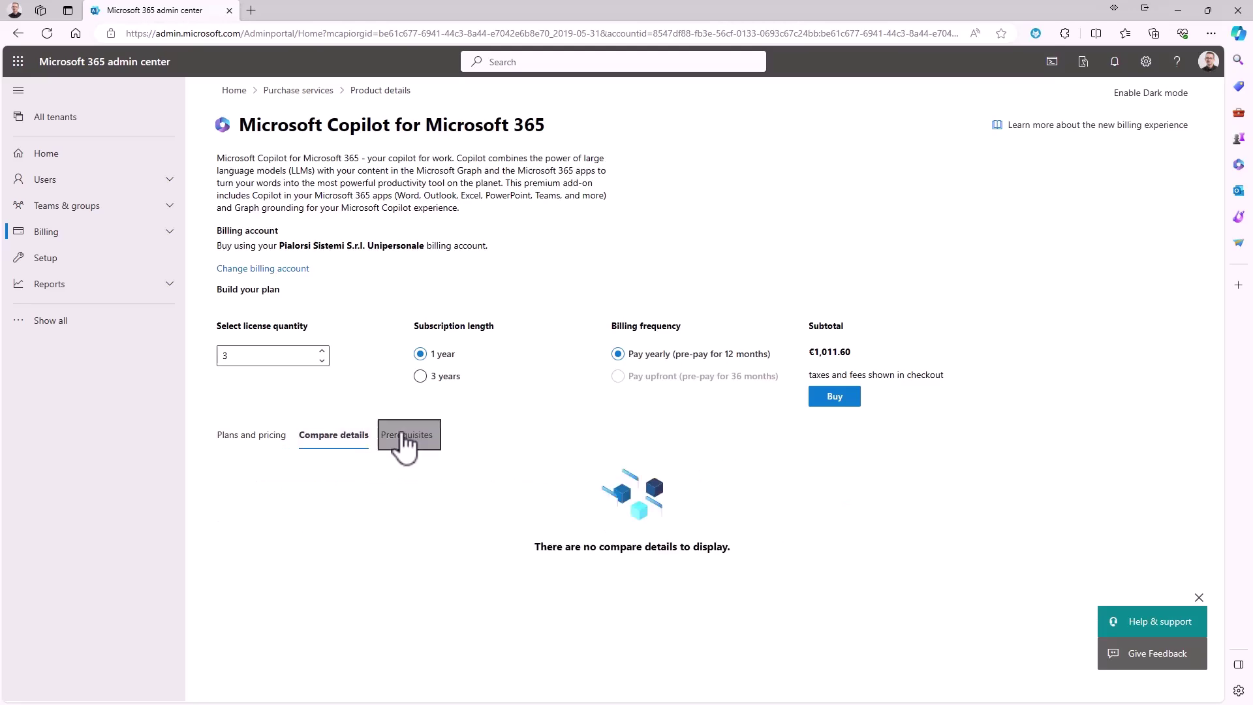
{"action": "scroll", "coordinate": [431, 506], "scroll_direction": "down", "scroll_amount": 2}
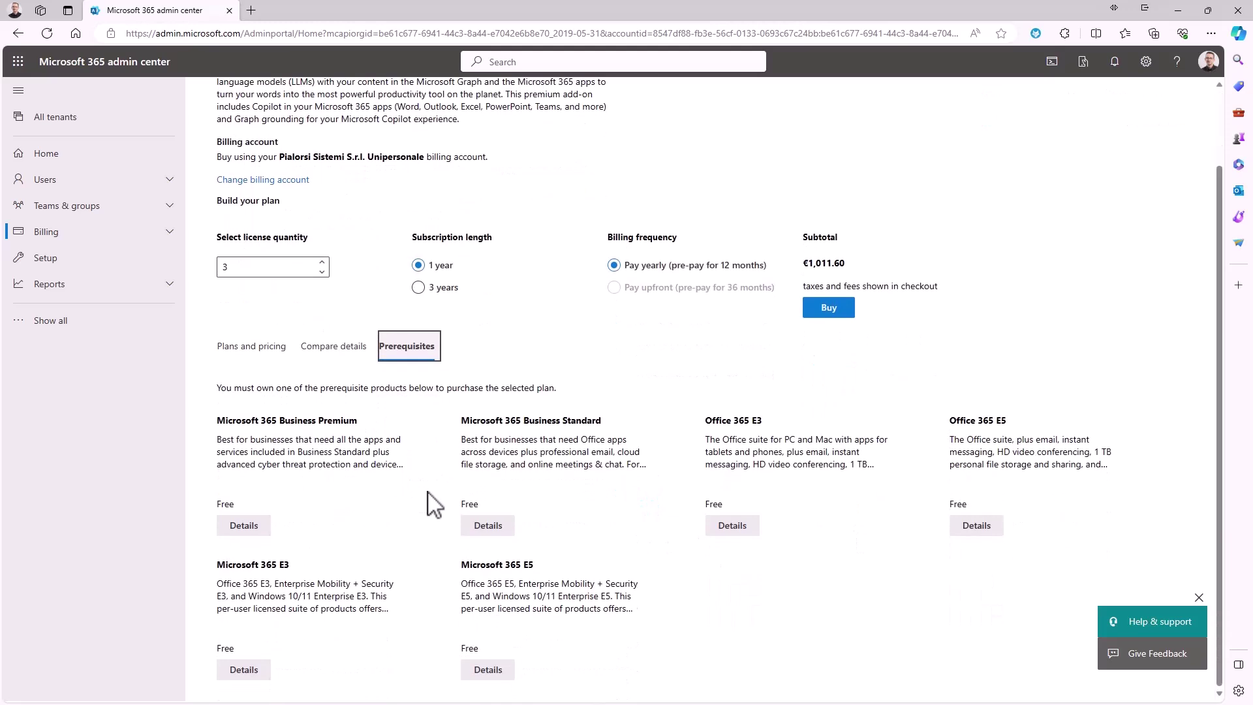
{"action": "left_click", "coordinate": [434, 504]}
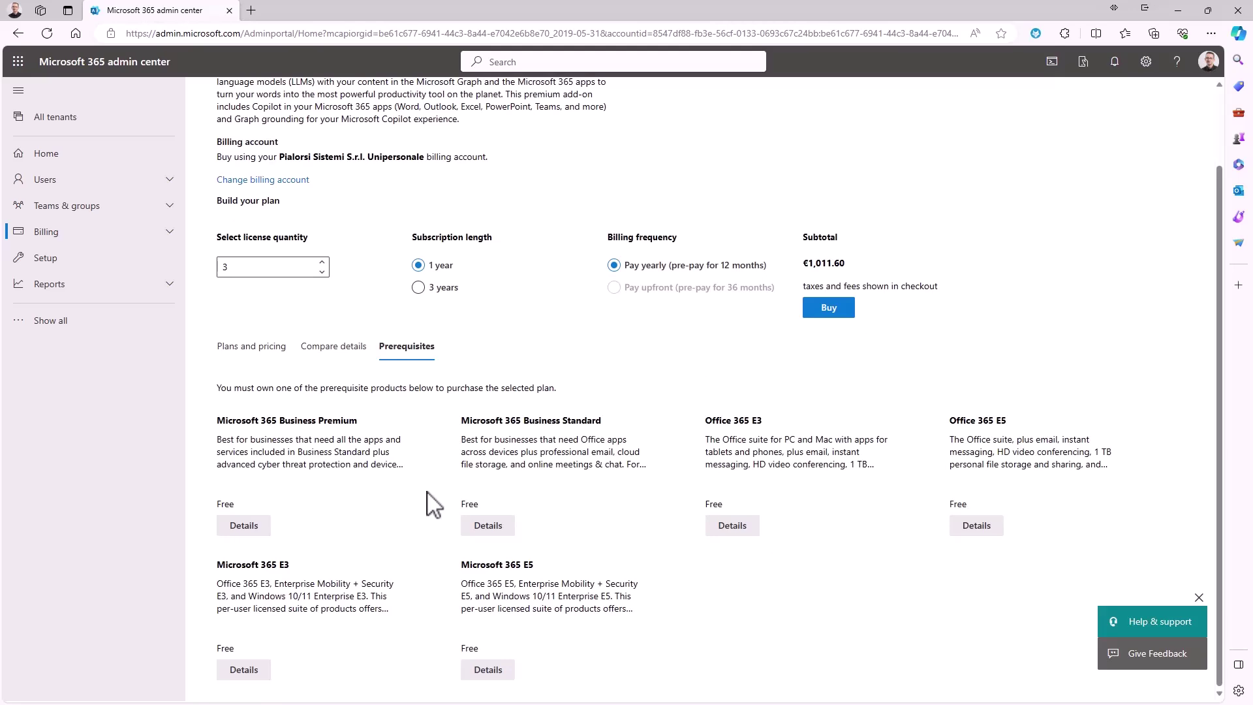
Start checkout and add a new billing profile named PiaSys-AMEX
{"action": "left_click", "coordinate": [842, 317]}
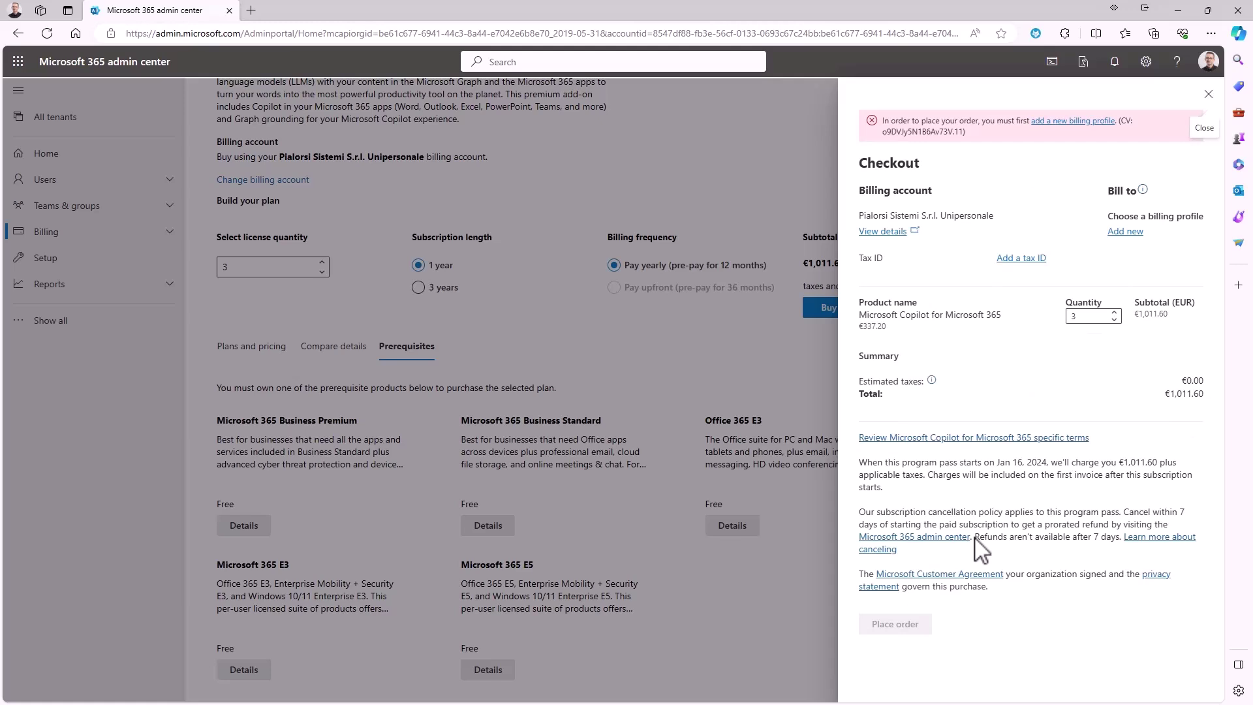
{"action": "left_click", "coordinate": [1124, 236]}
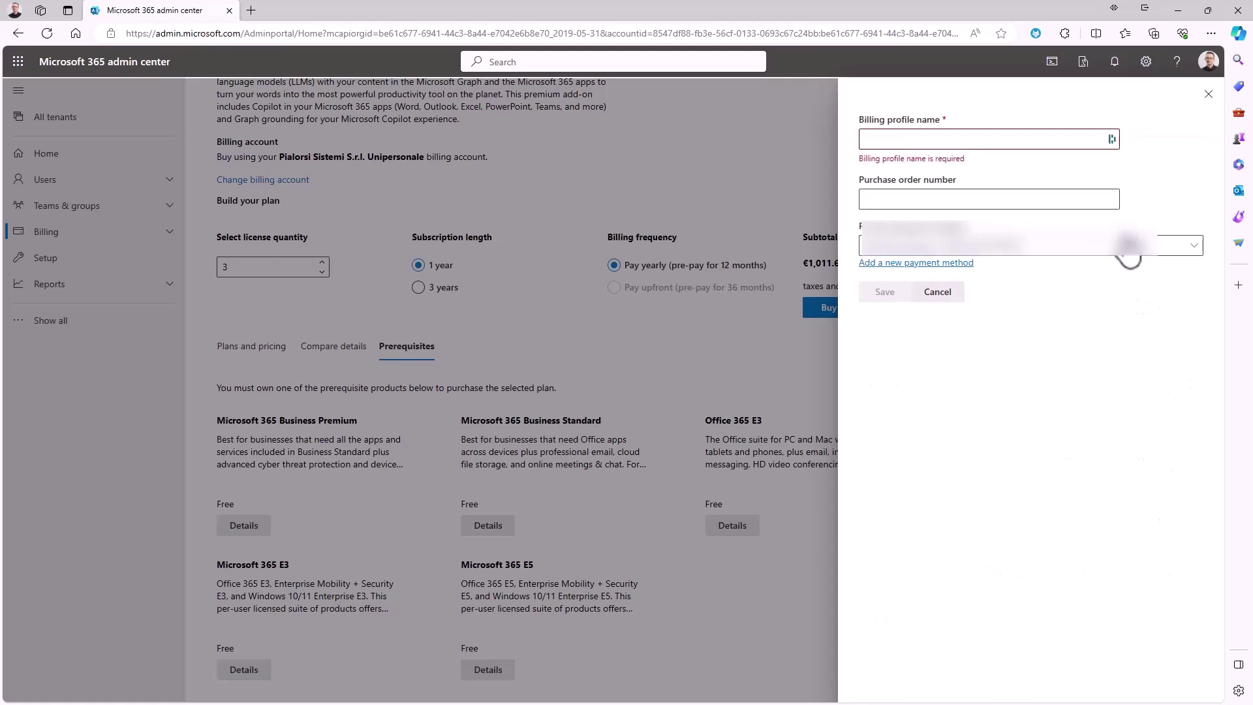
{"action": "left_click", "coordinate": [974, 141]}
{"action": "type", "text": "PiaSys"}
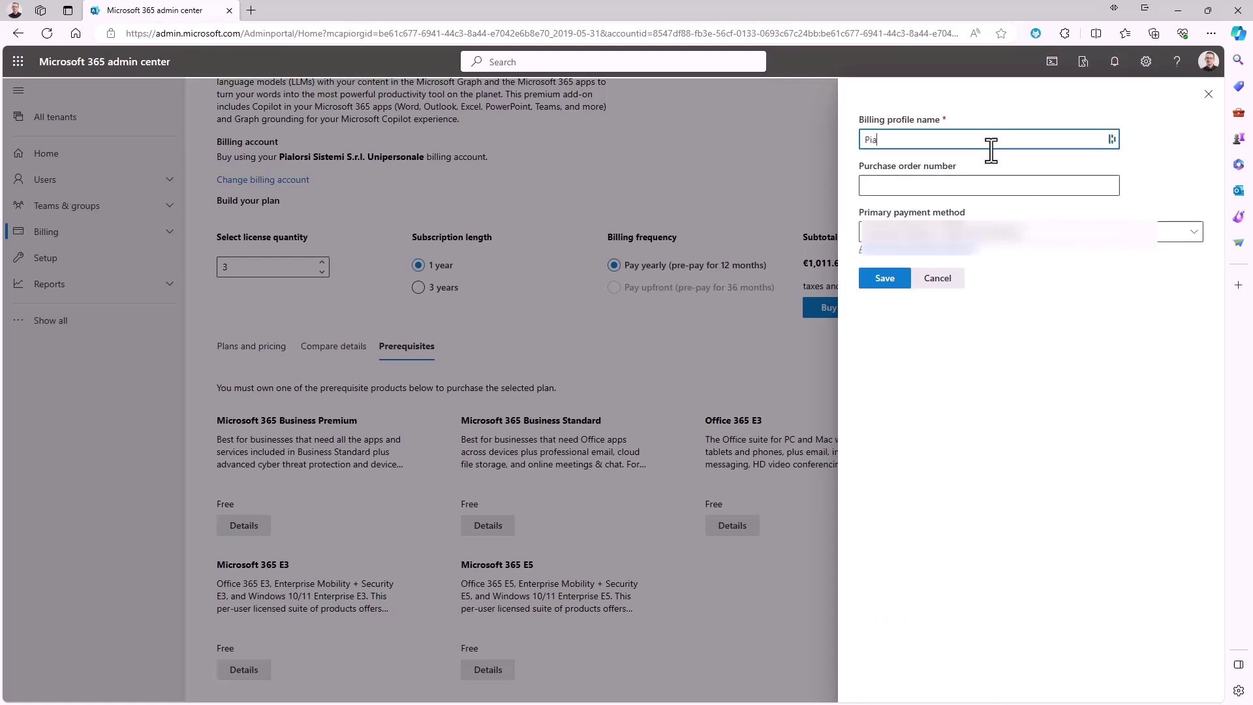
{"action": "type", "text": "-AMEX"}
Save the PiaSys-AMEX billing profile and add the VAT ID and Codice Fiscale tax IDs
{"action": "left_click", "coordinate": [885, 278]}
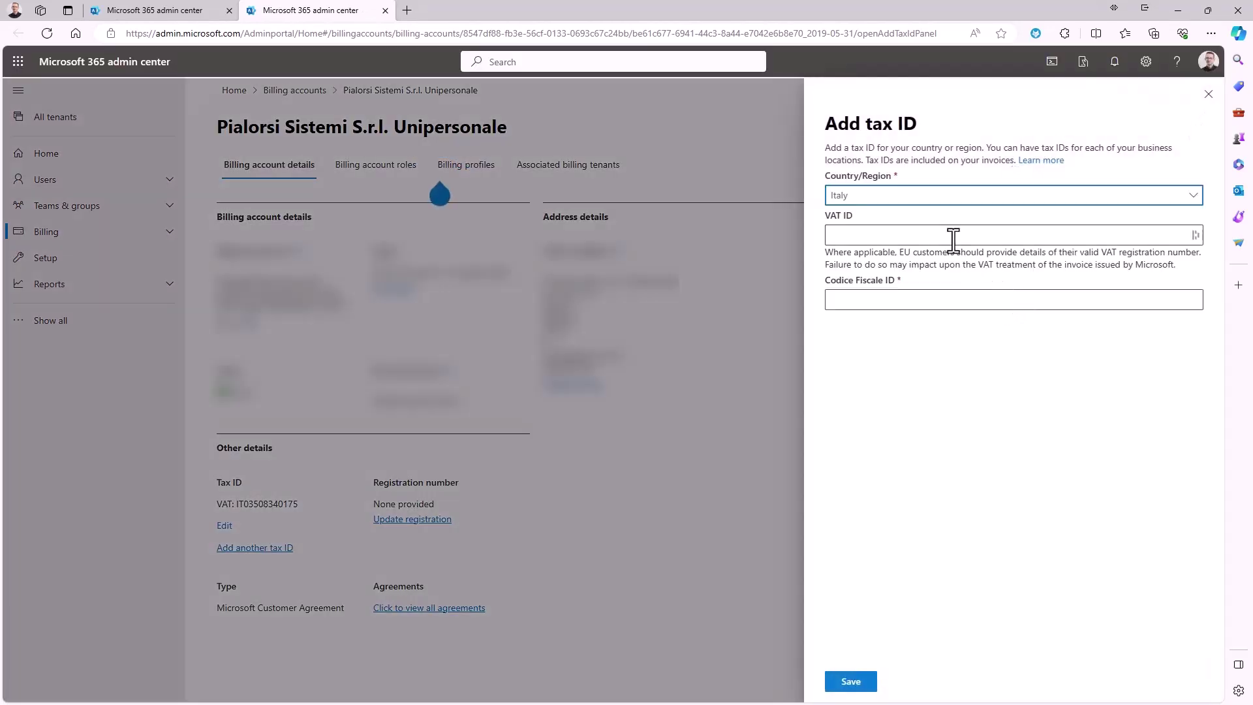
{"action": "left_click", "coordinate": [948, 240]}
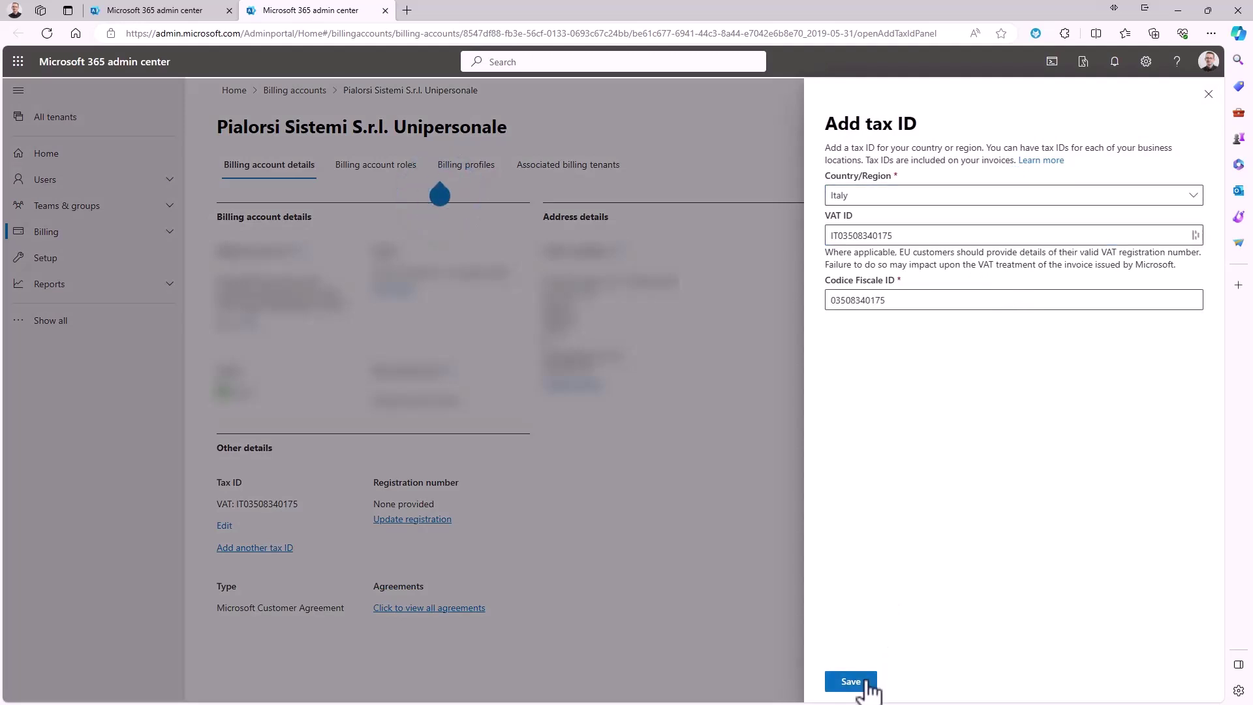
{"action": "left_click", "coordinate": [1208, 94]}
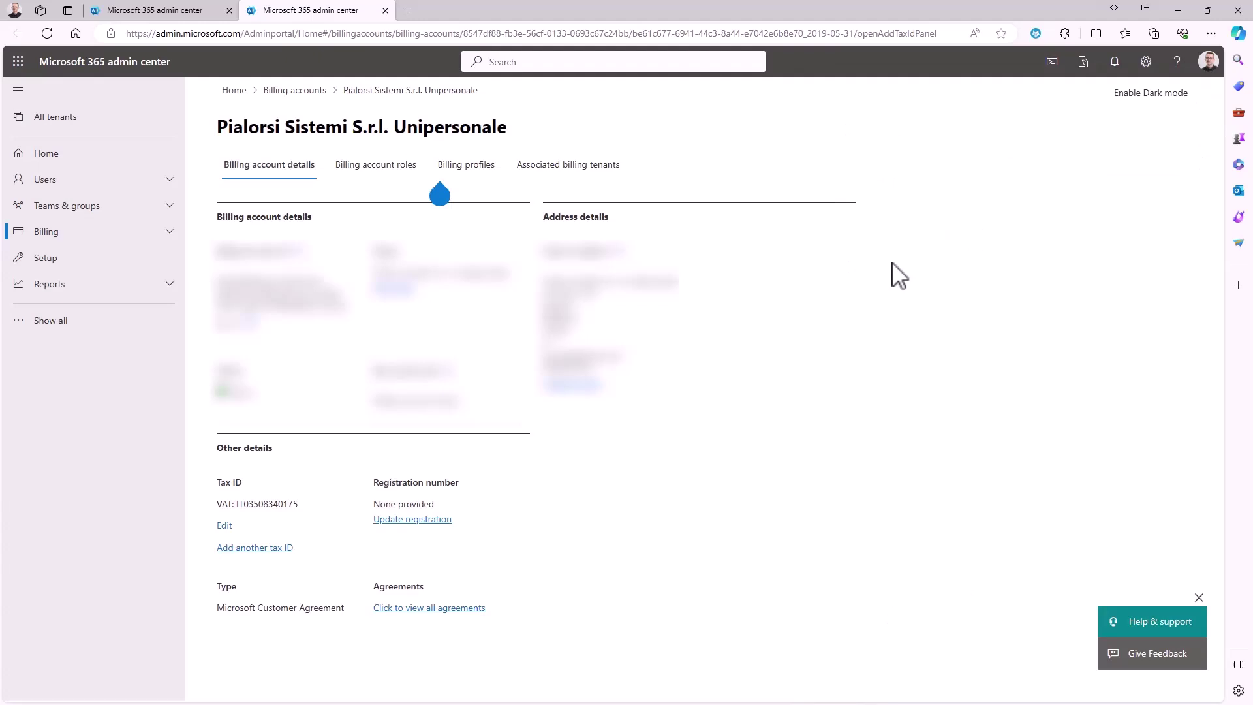
Back on the Copilot purchase tab, place the order for 3 licenses totalling €1,011.60
{"action": "left_click", "coordinate": [215, 11]}
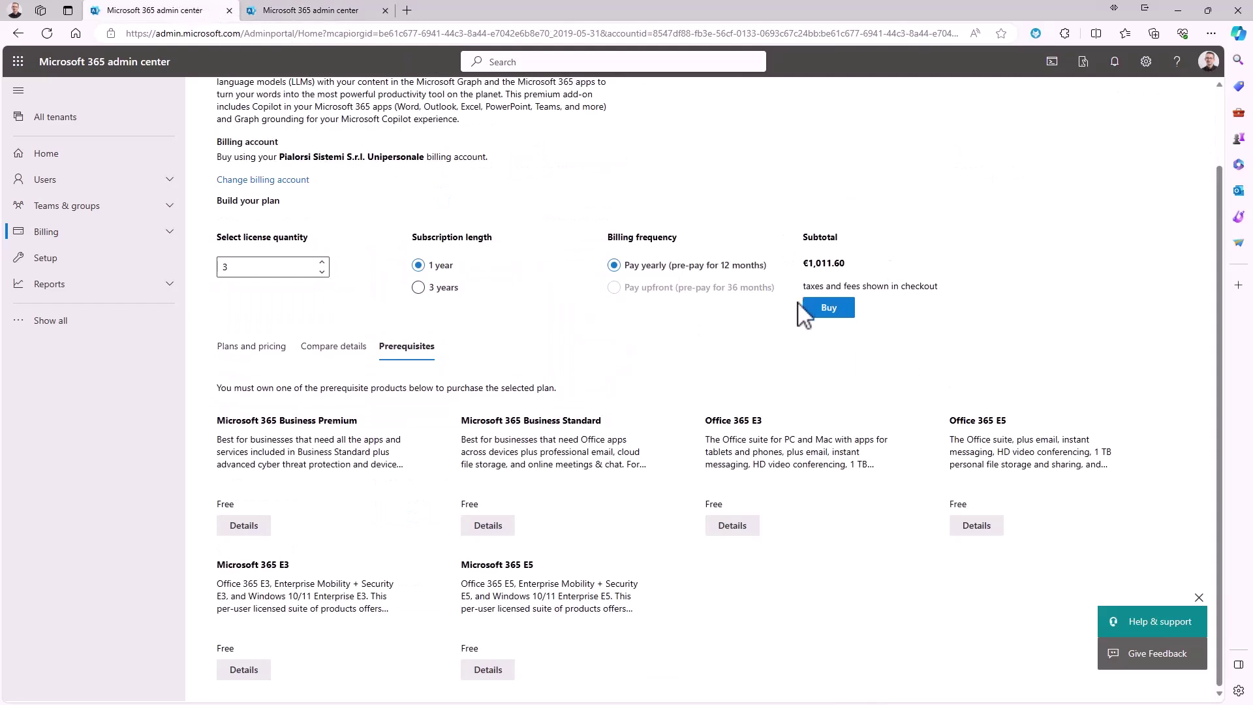
{"action": "left_click", "coordinate": [826, 312]}
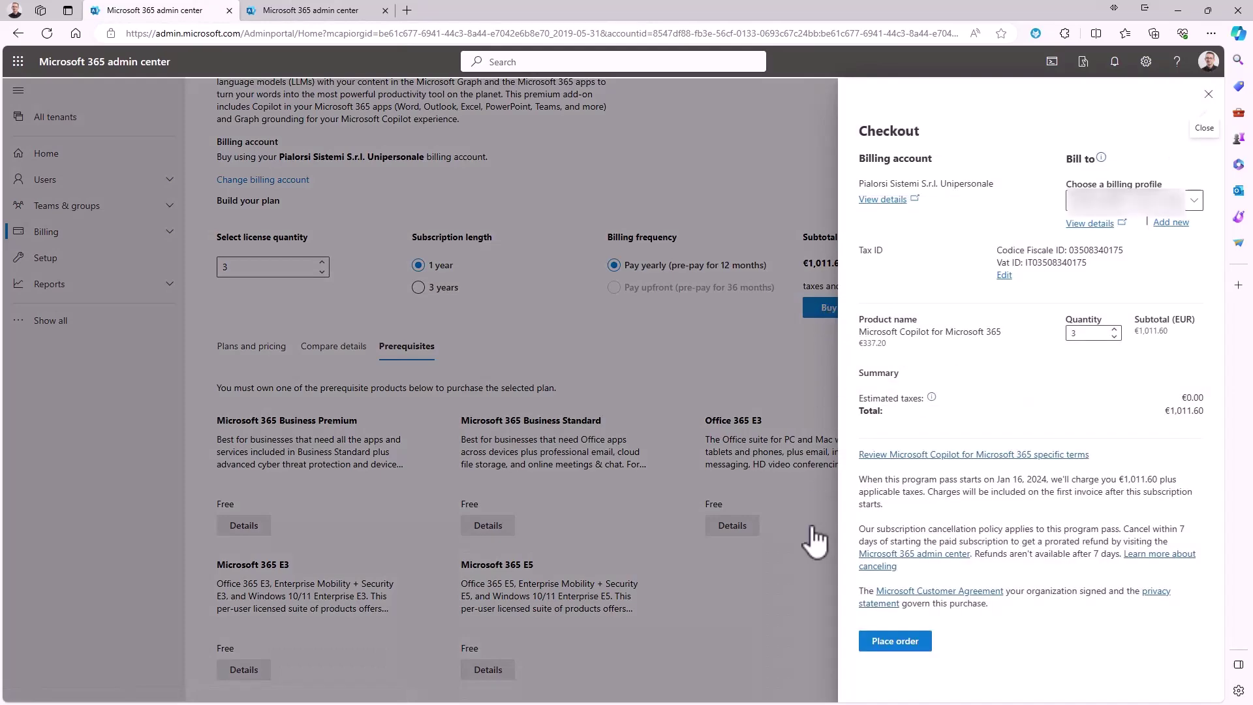
{"action": "left_click", "coordinate": [906, 645]}
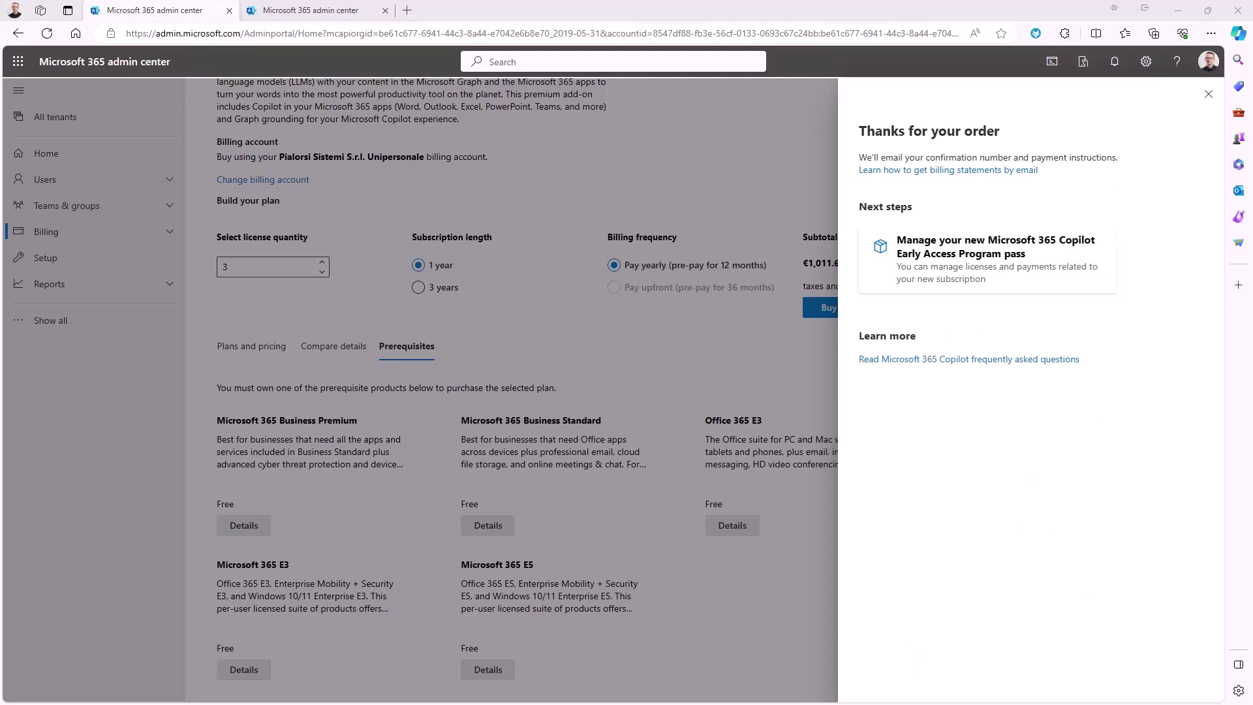
Maximize the 'Your Microsoft order' e-mail, review the 3 licenses at 1.011,60 EUR, and close it
{"action": "left_click_drag", "start_coordinate": [977, 330], "coordinate": [810, 3]}
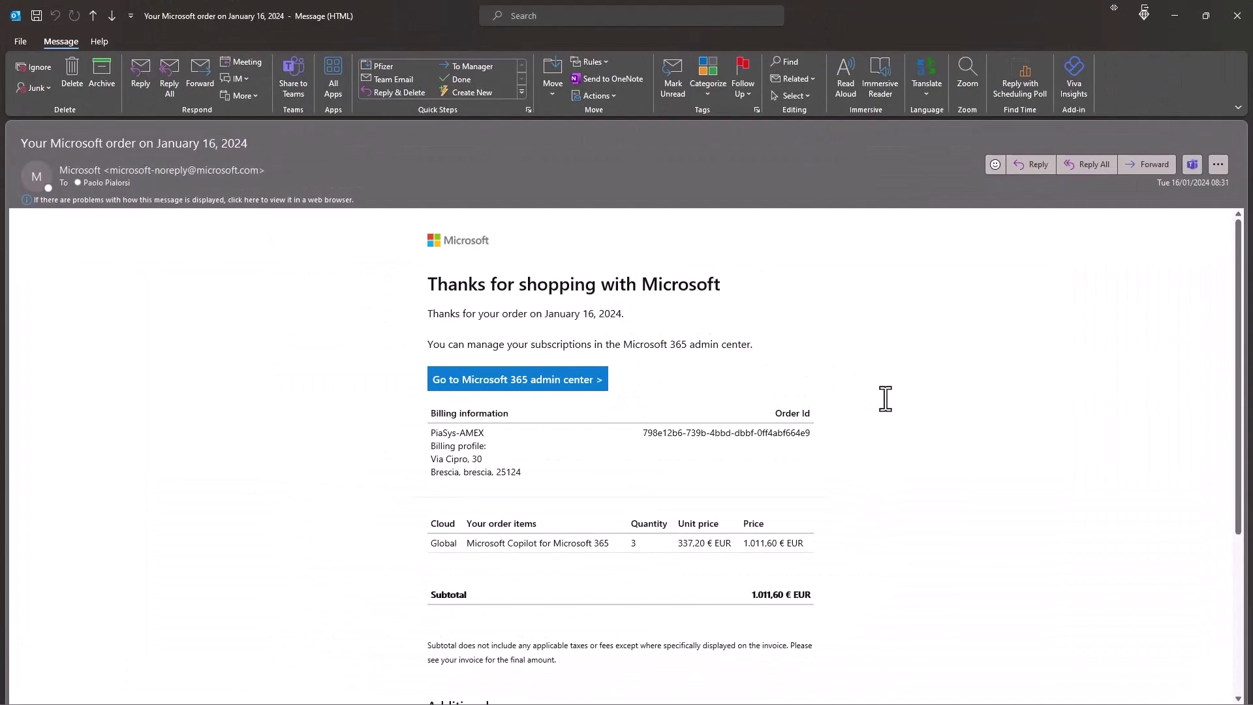
{"action": "scroll", "coordinate": [885, 399], "scroll_direction": "down", "scroll_amount": 4}
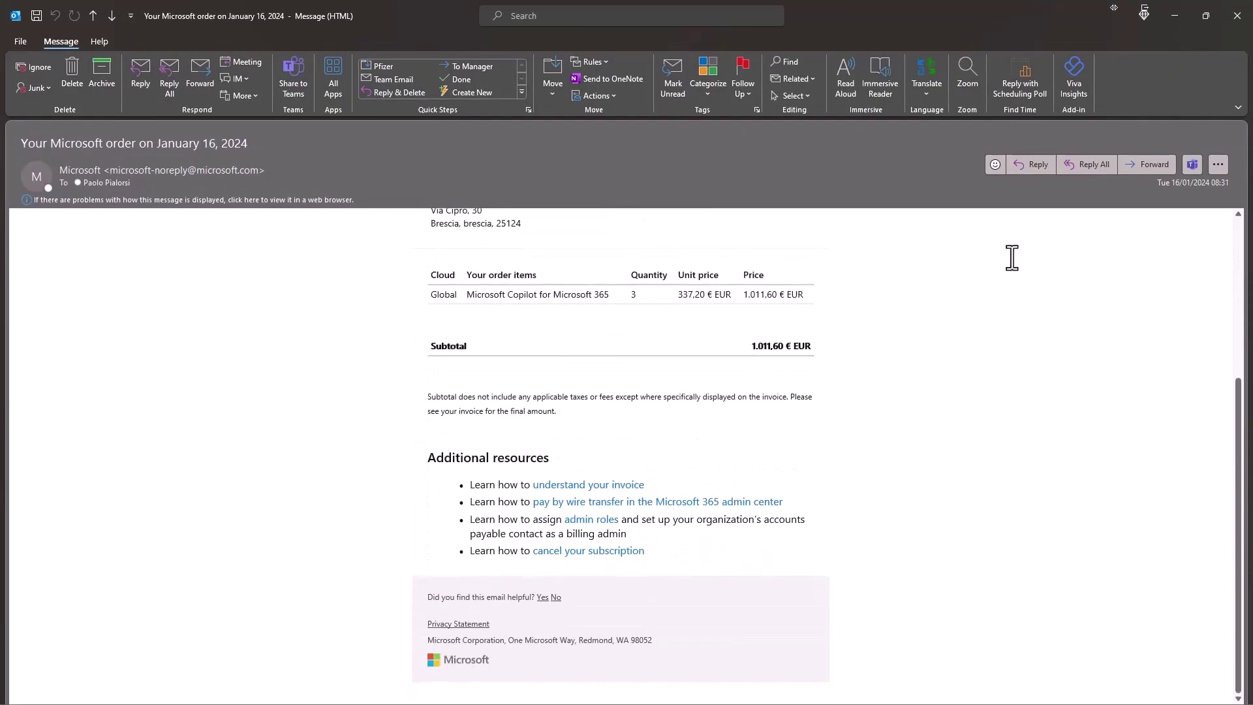
{"action": "left_click", "coordinate": [1244, 27]}
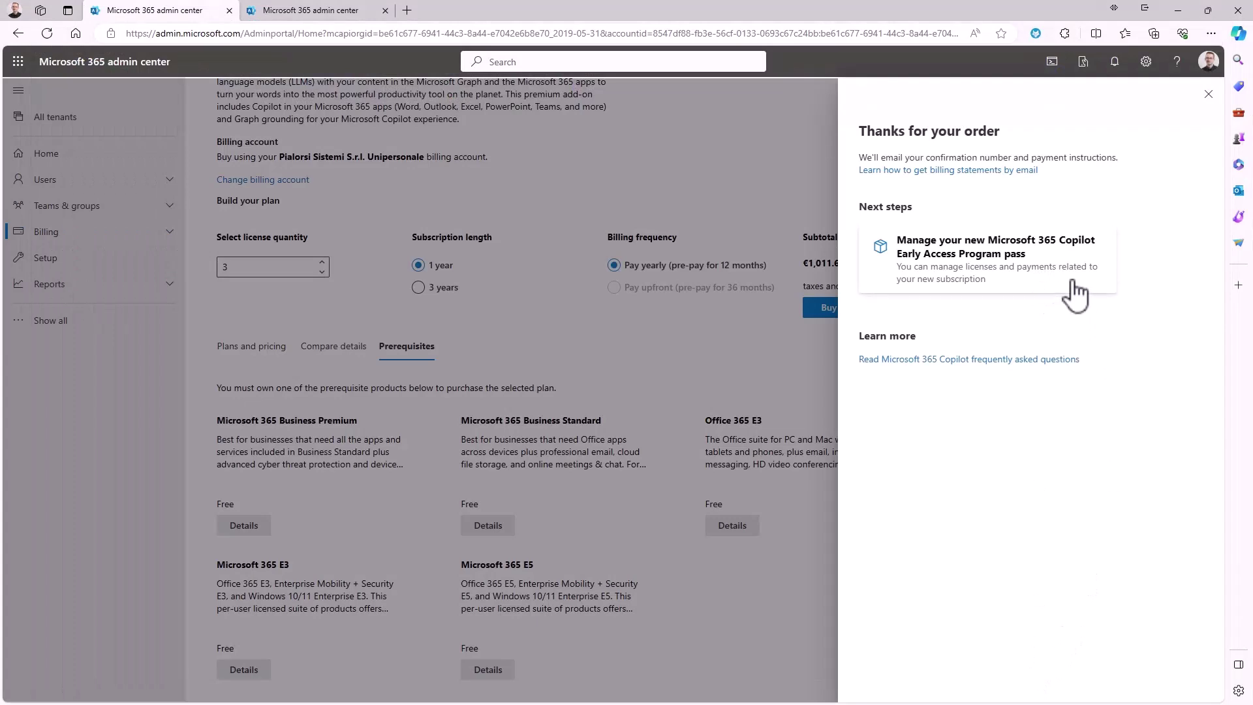
Go to the new Copilot subscription, dismiss the survey, and open its license page showing 3 available
{"action": "left_click", "coordinate": [1057, 280]}
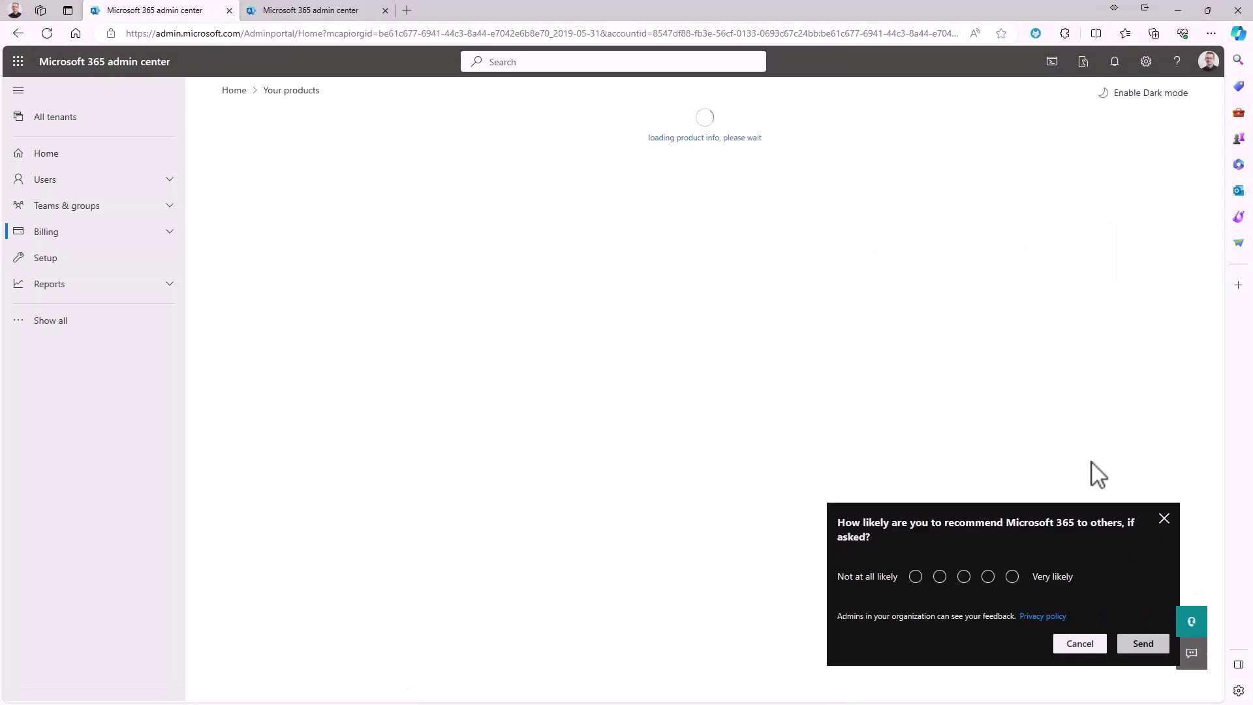
{"action": "left_click", "coordinate": [1164, 519]}
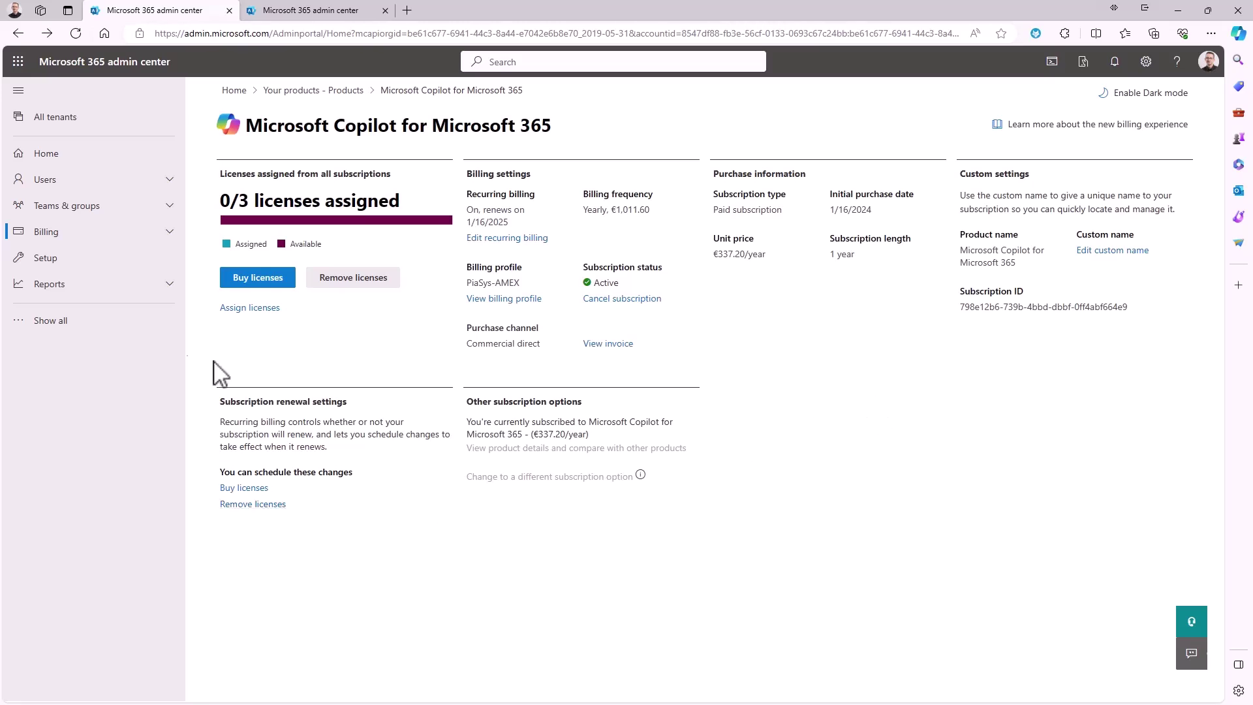
{"action": "left_click", "coordinate": [248, 309]}
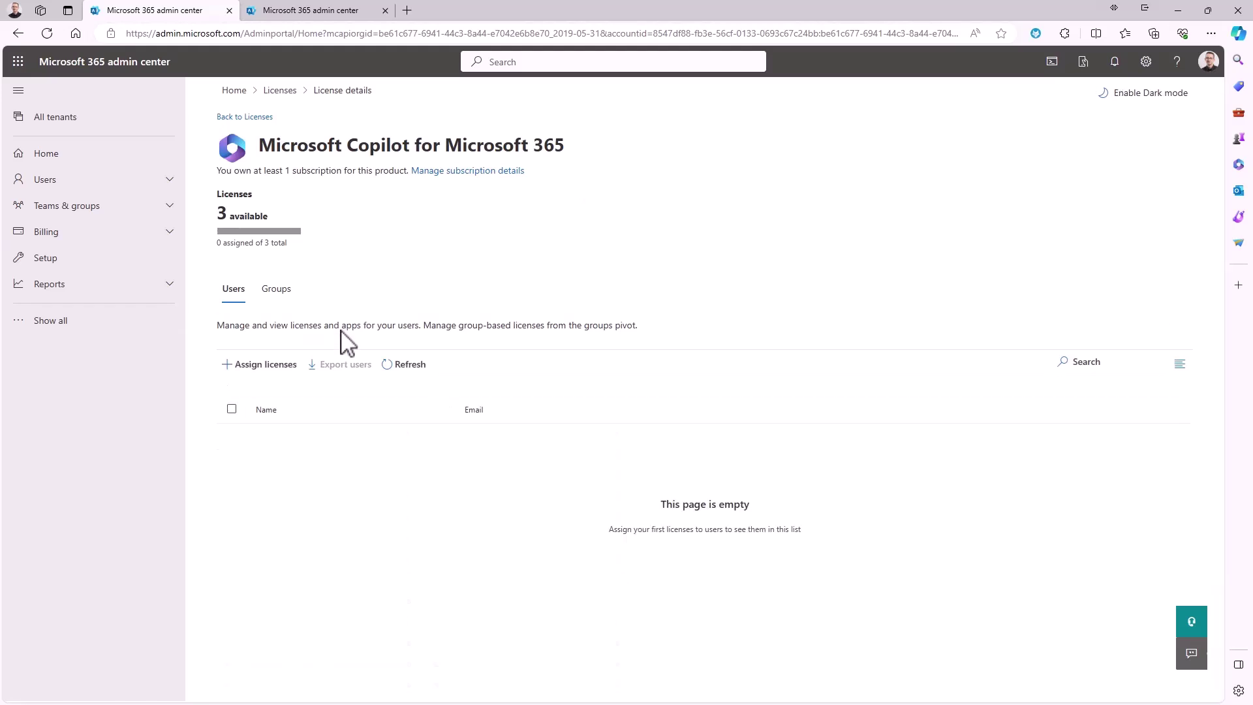
Search for and select three users, then assign them the Copilot licenses
{"action": "left_click", "coordinate": [278, 377]}
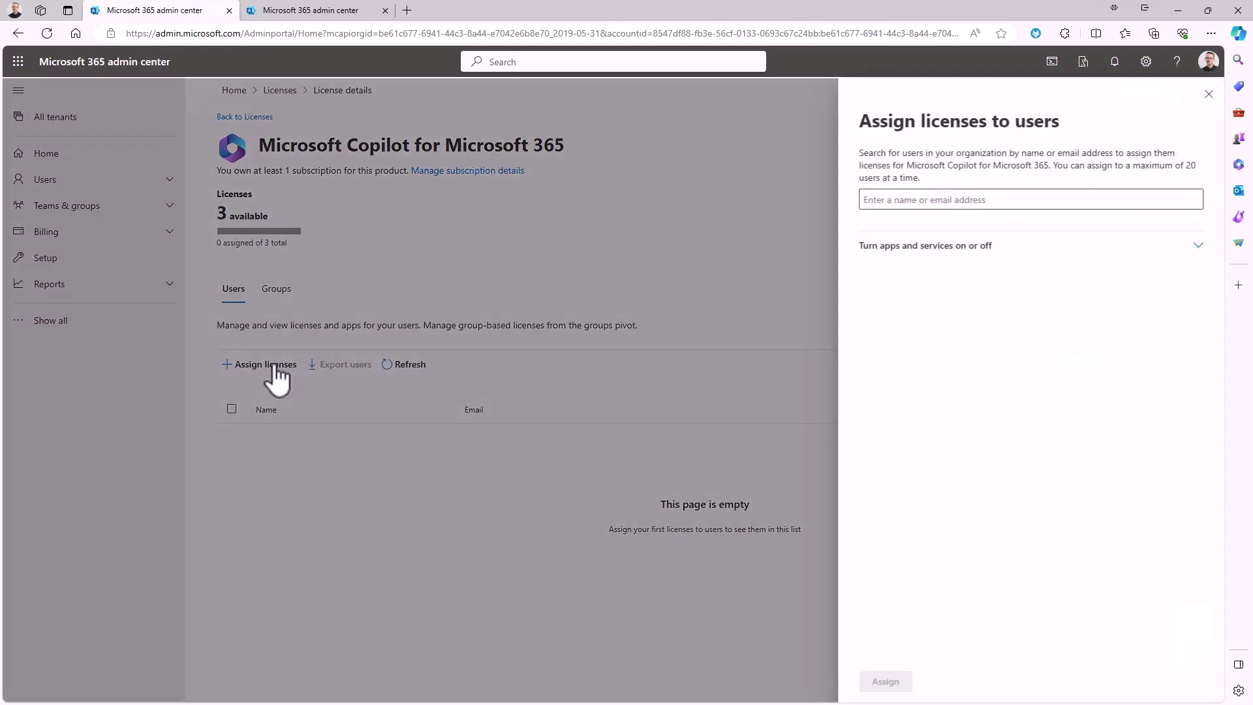
{"action": "left_click", "coordinate": [957, 202]}
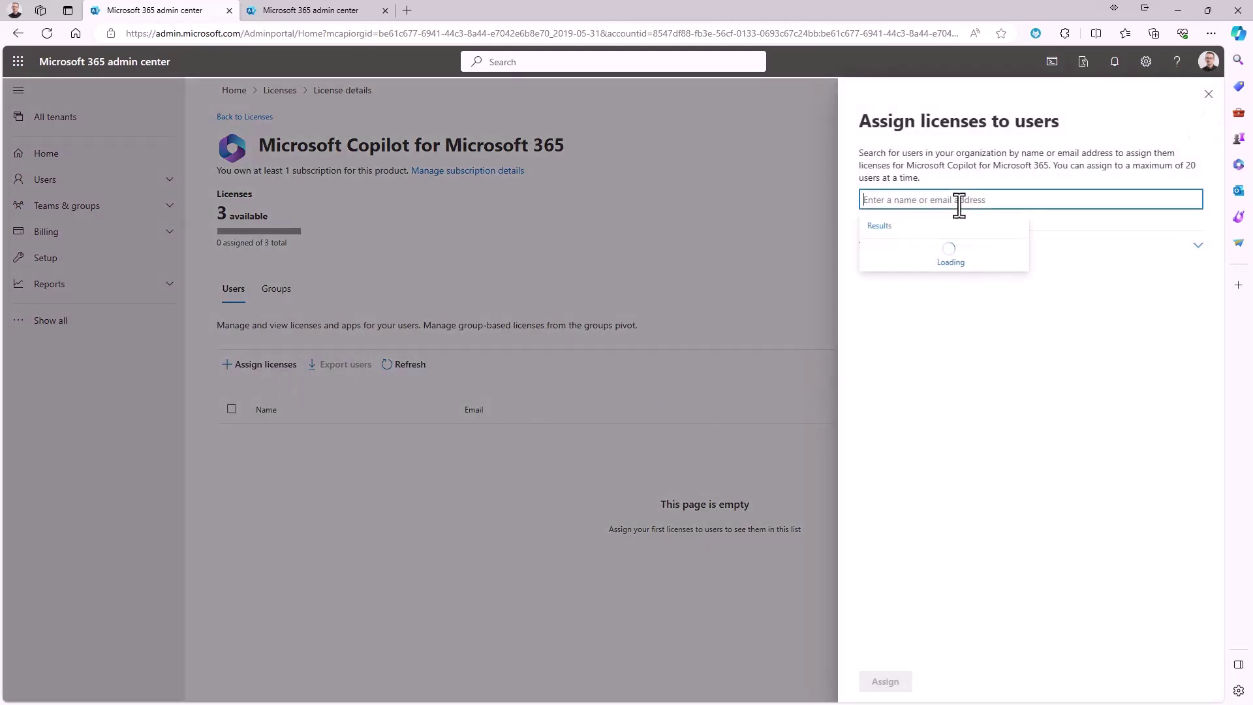
{"action": "type", "text": "p"}
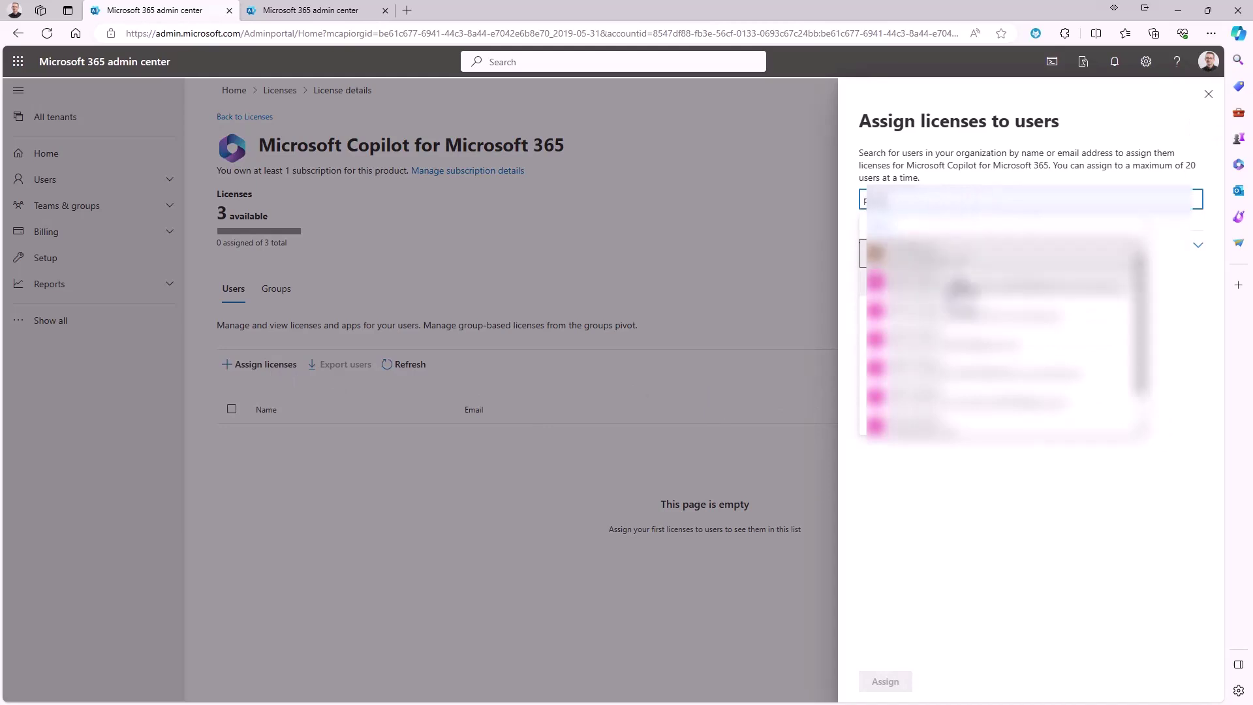
{"action": "scroll", "coordinate": [978, 398], "scroll_direction": "down", "scroll_amount": 1}
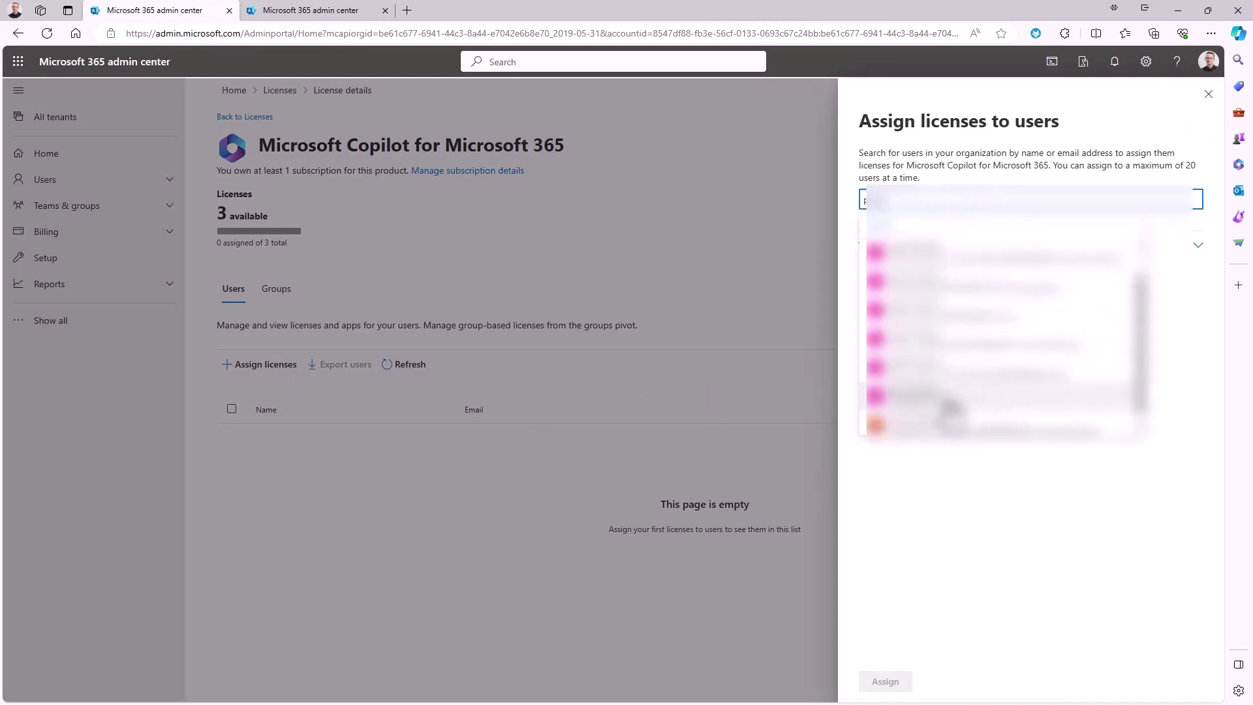
{"action": "left_click", "coordinate": [950, 409]}
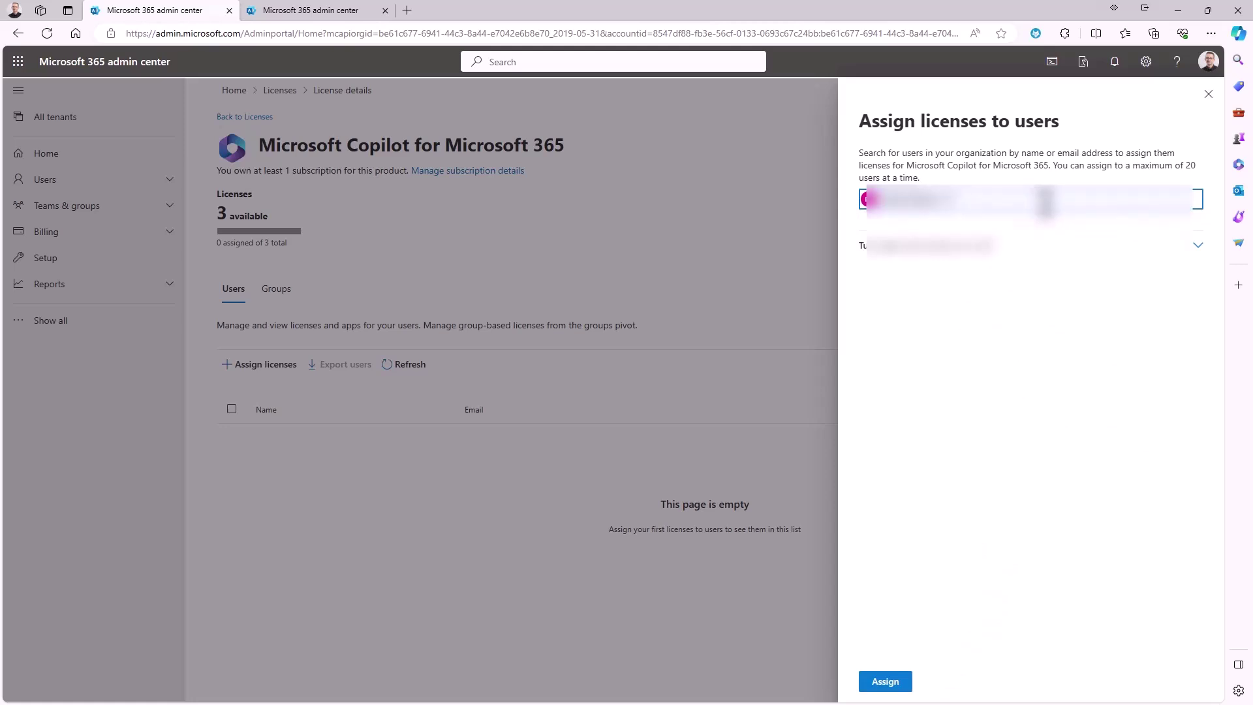
{"action": "mouse_move", "coordinate": [976, 199]}
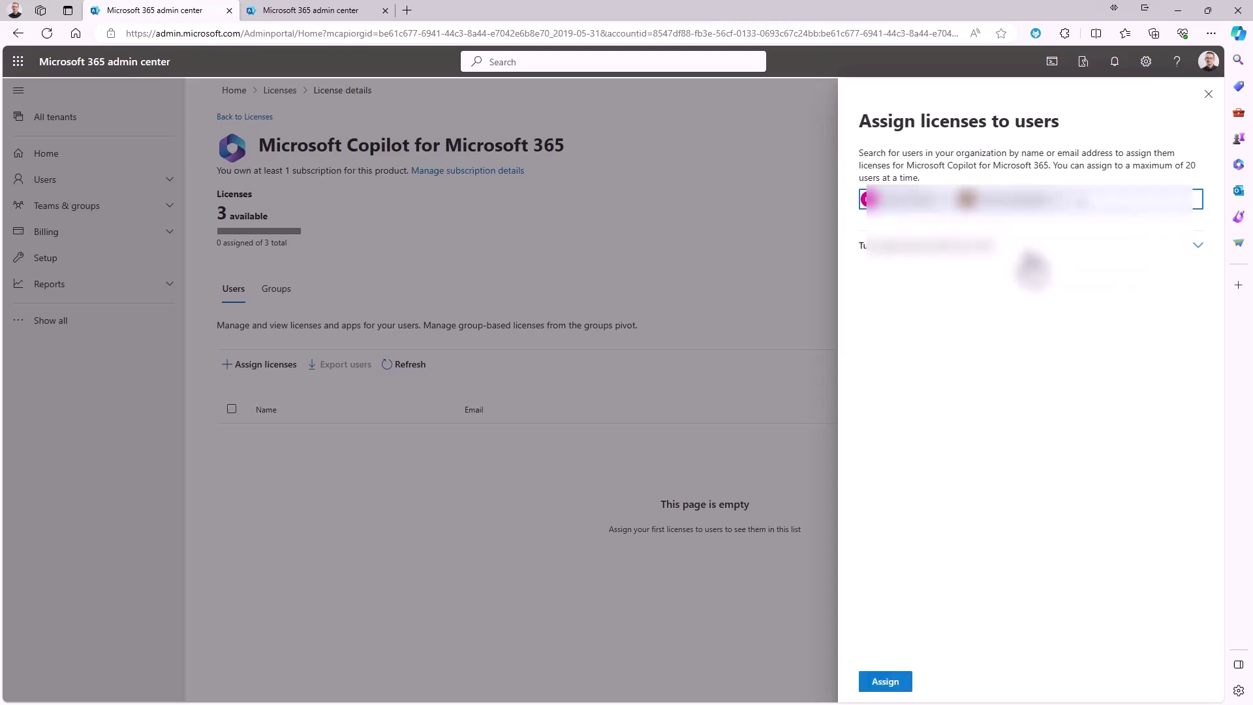
{"action": "left_click", "coordinate": [1077, 277]}
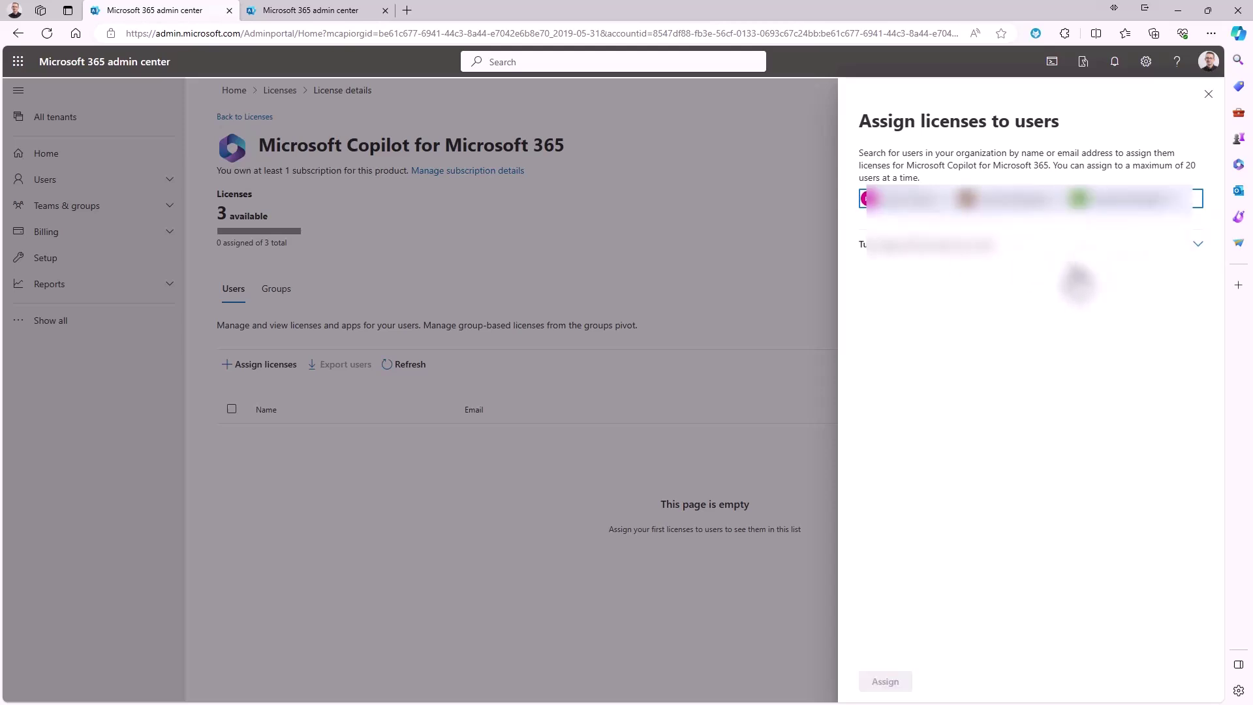
{"action": "left_click", "coordinate": [887, 682]}
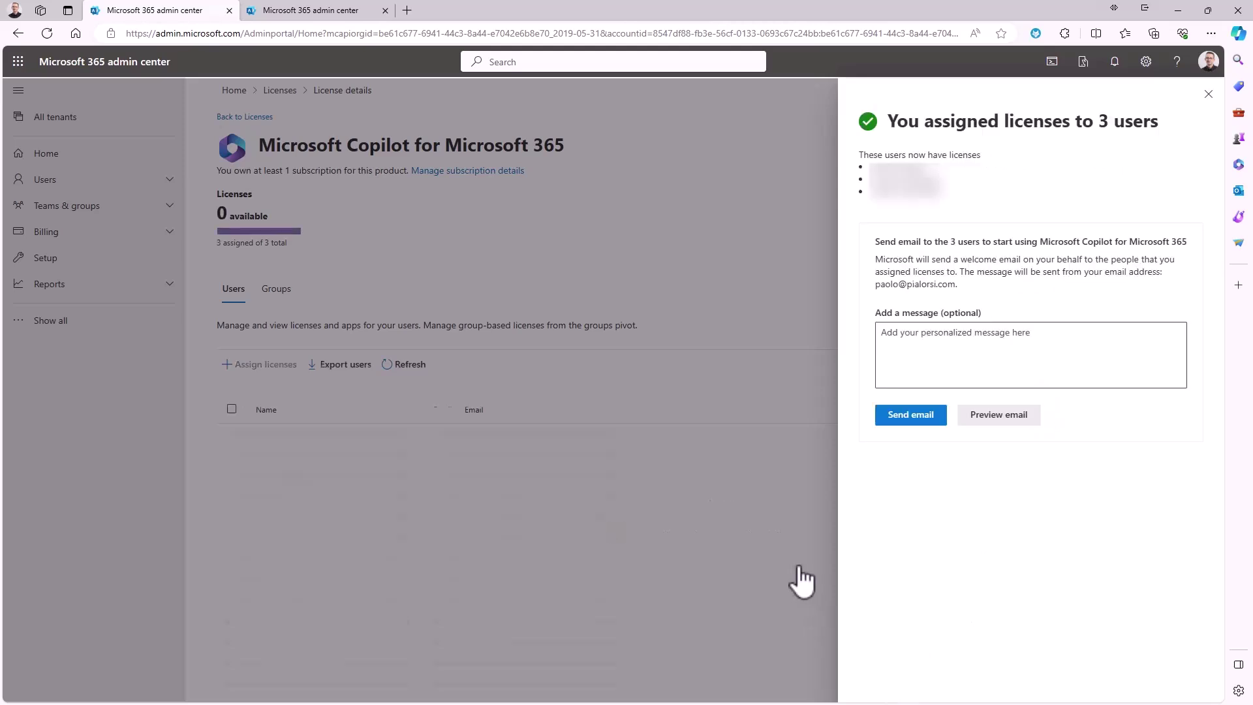
Paste a congratulatory welcome message, e-mail it to the three users, and close the panel
{"action": "left_click", "coordinate": [993, 363]}
{"action": "type", "text": "Congrats! You've just got a Microsoft 365 Copilot license! Let's start enjoying this new experience boosting your own productivity!"}
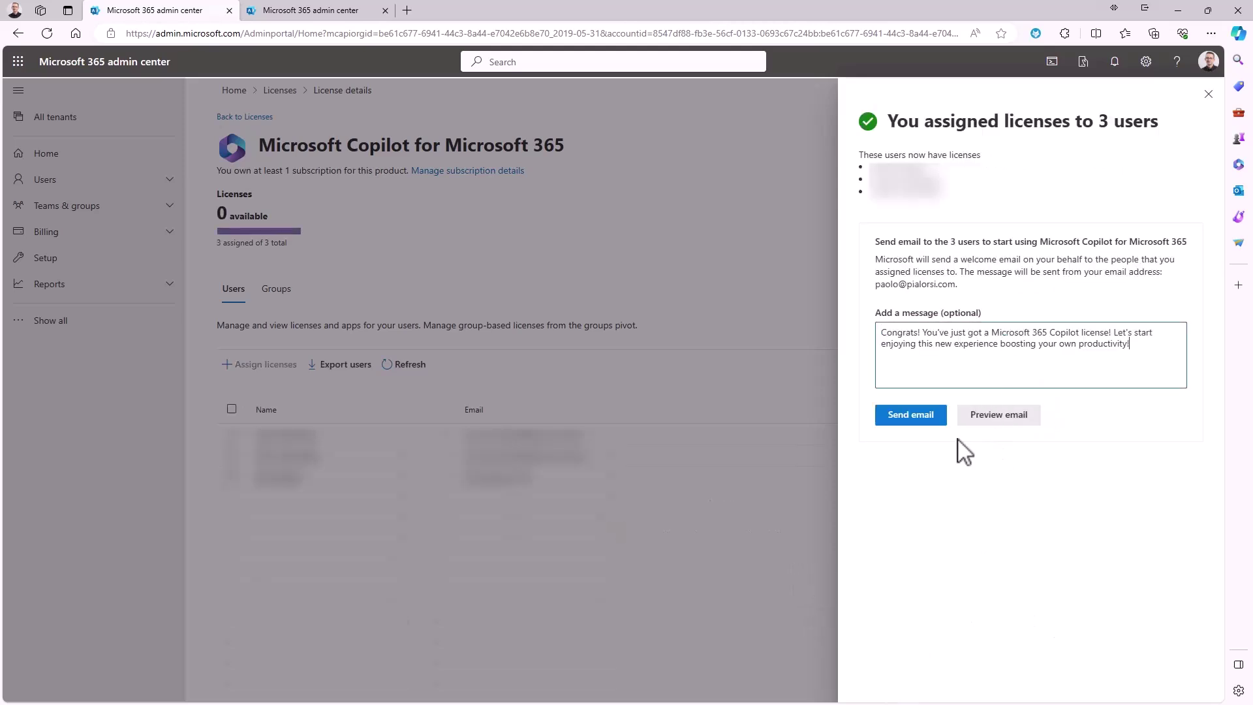
{"action": "left_click", "coordinate": [921, 421]}
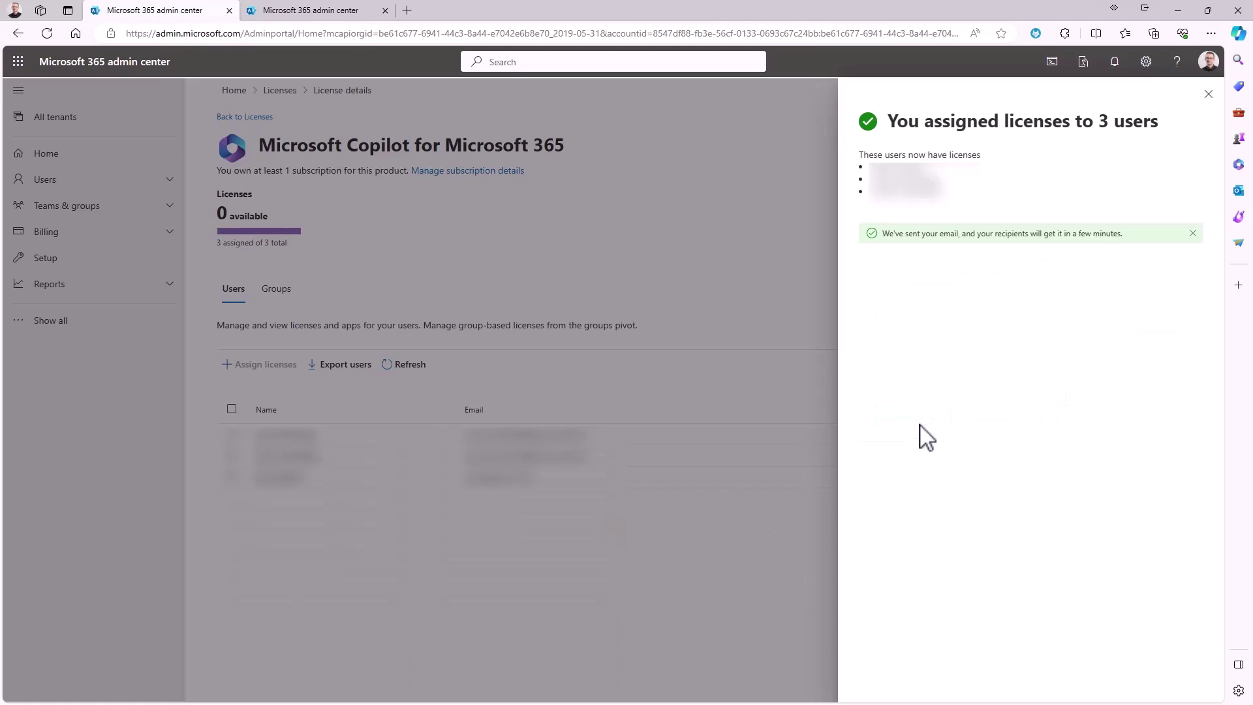
{"action": "left_click", "coordinate": [1208, 94]}
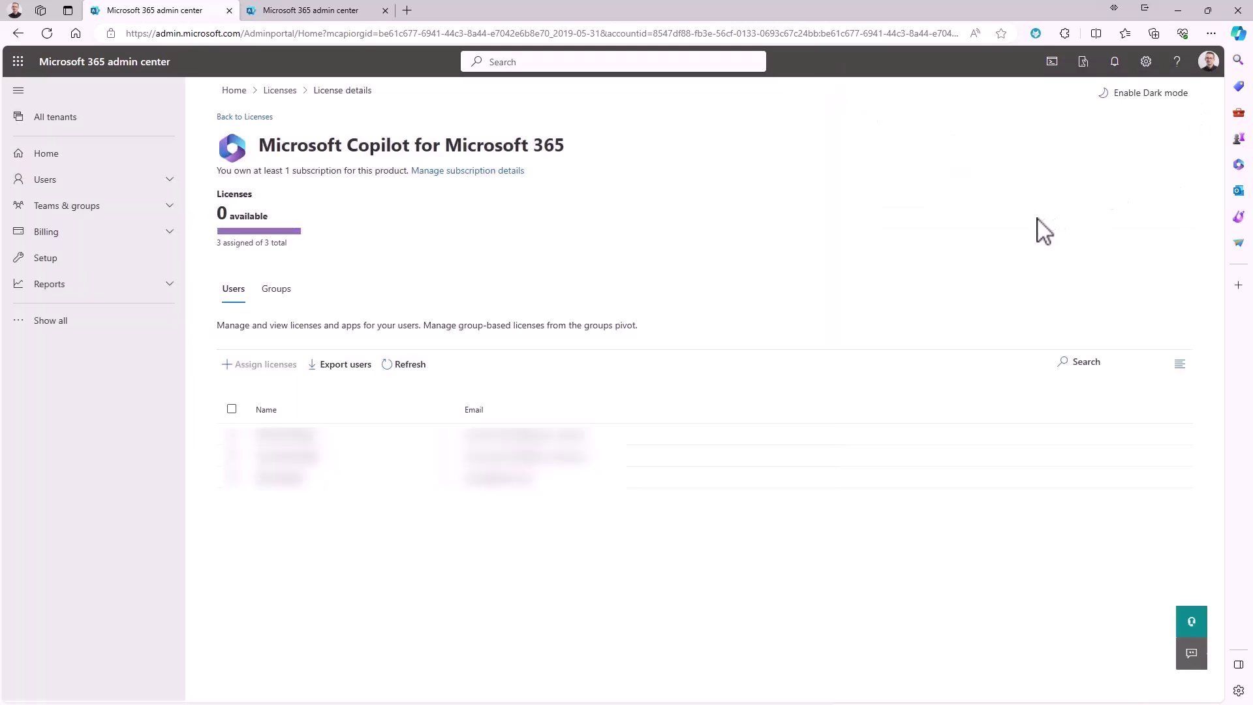
Review group license assignments, then reopen Microsoft Copilot for Microsoft 365 under Billing > Your products
{"action": "left_click", "coordinate": [281, 293]}
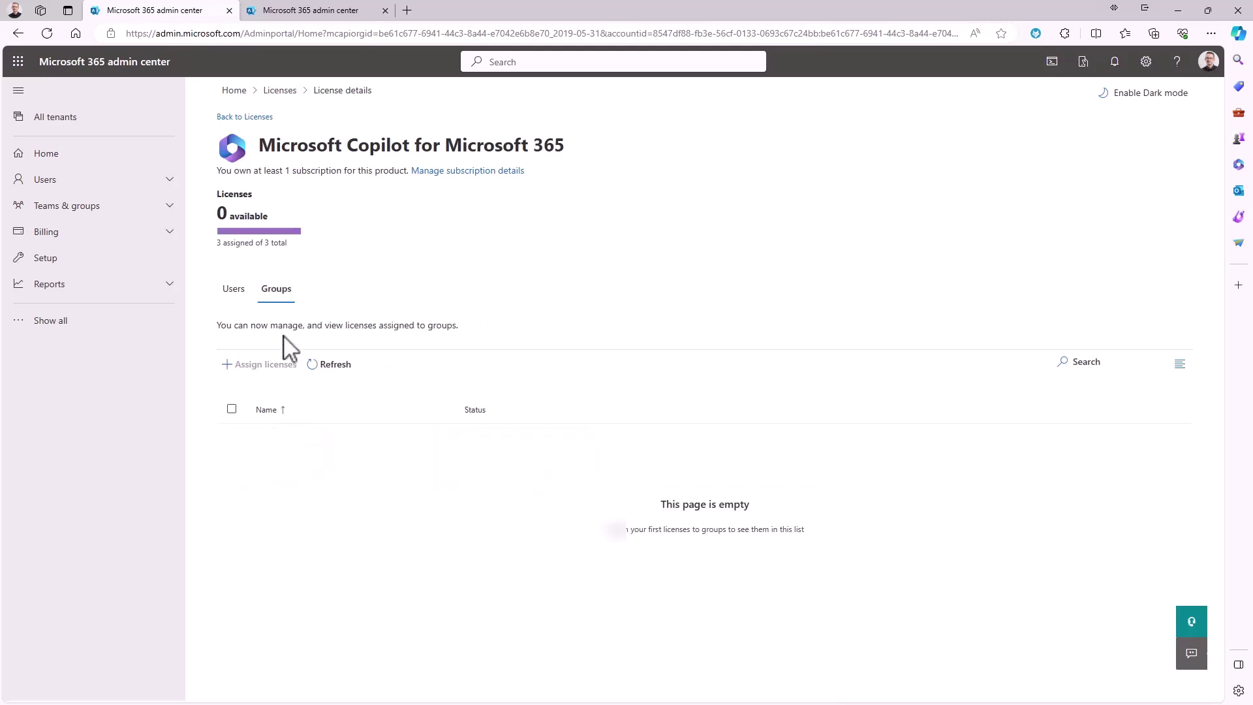
{"action": "key", "text": "alt+Left"}
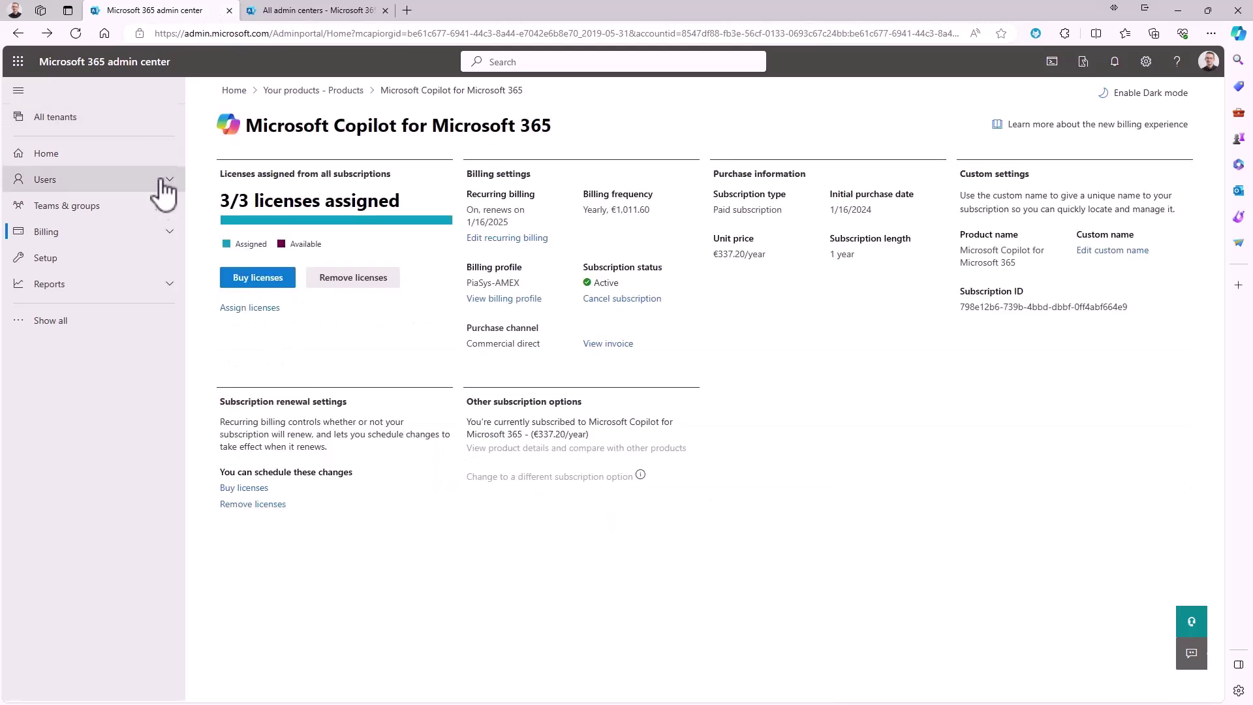
{"action": "left_click", "coordinate": [168, 235]}
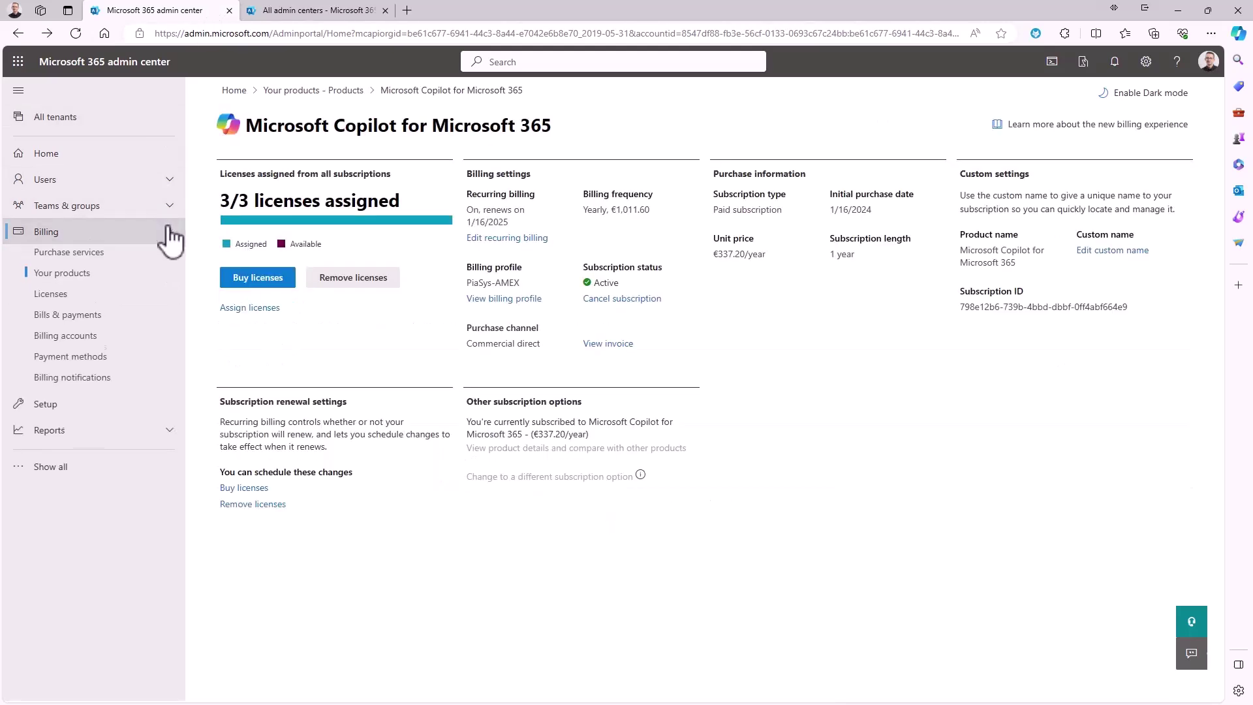
{"action": "left_click", "coordinate": [57, 280]}
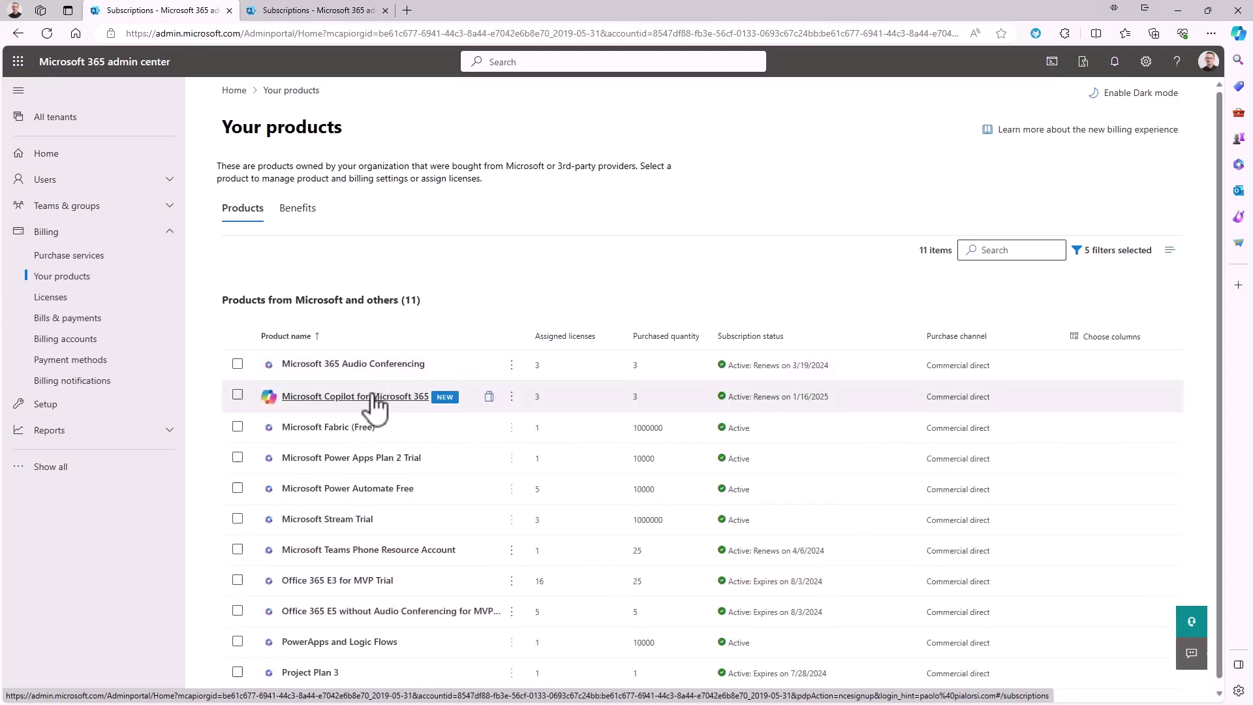
{"action": "left_click", "coordinate": [385, 400]}
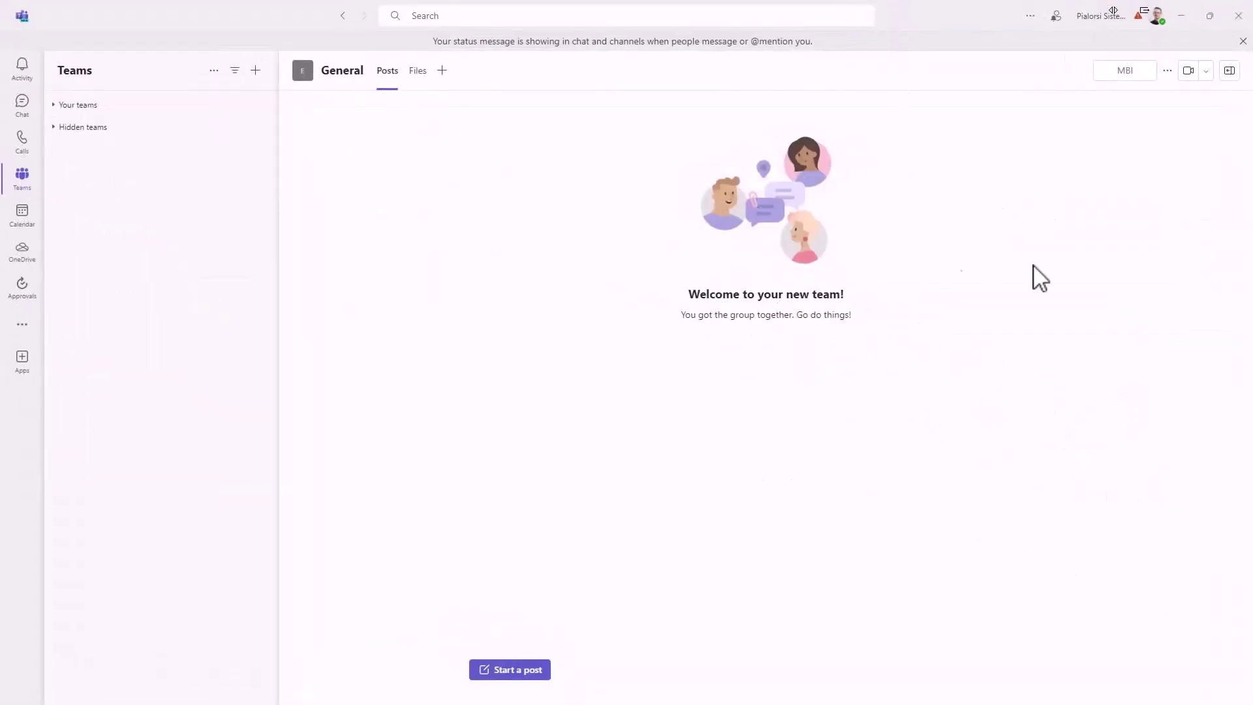
Find Copilot among the Teams apps and open its Copilot Lab prompt gallery
{"action": "left_click", "coordinate": [22, 326]}
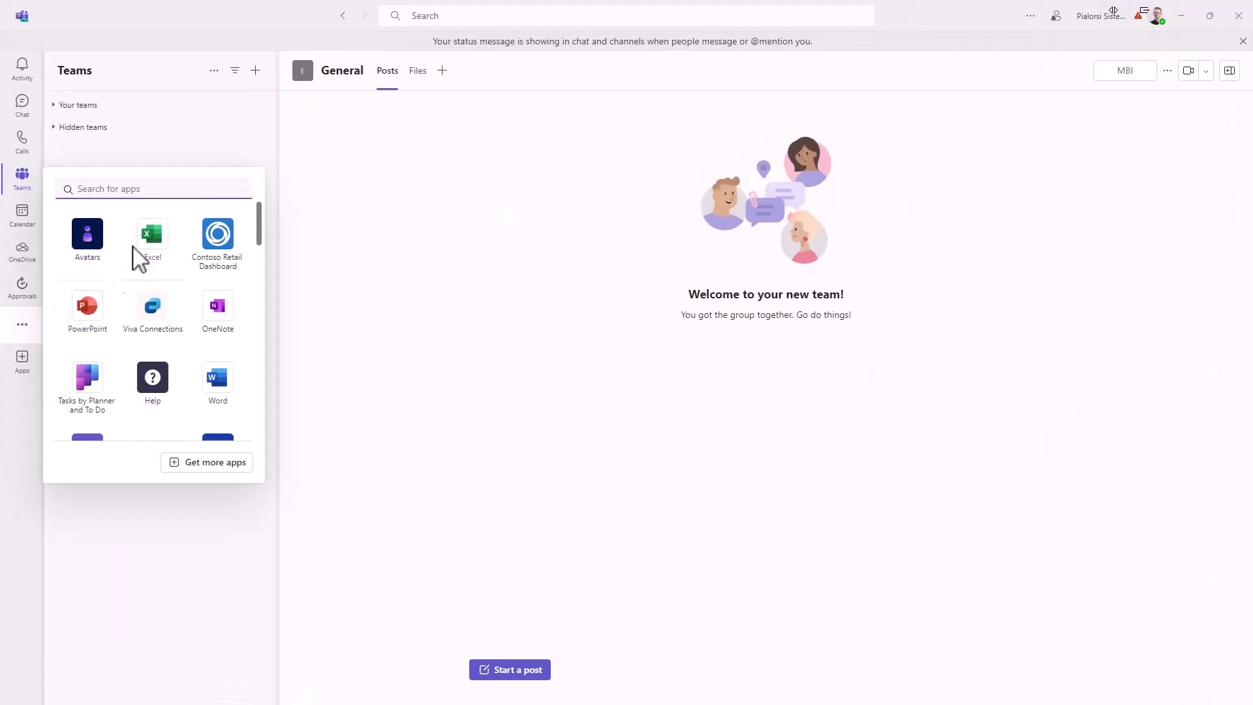
{"action": "type", "text": "copilo"}
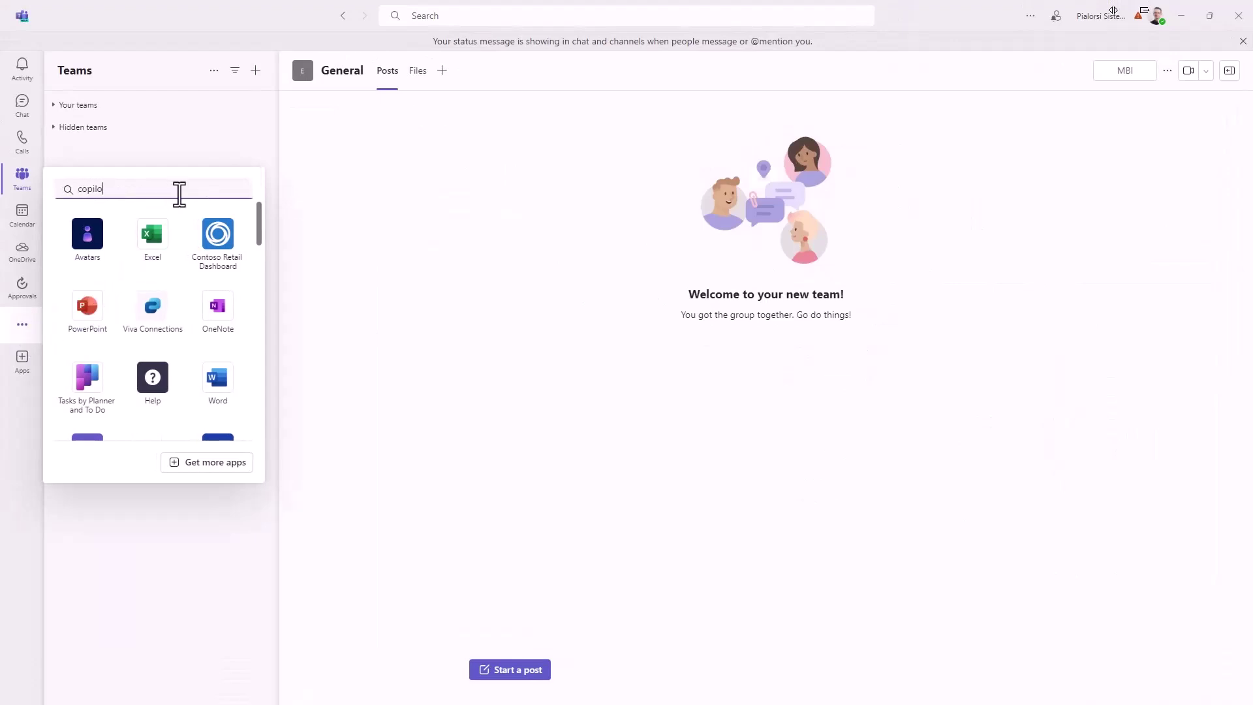
{"action": "type", "text": "t"}
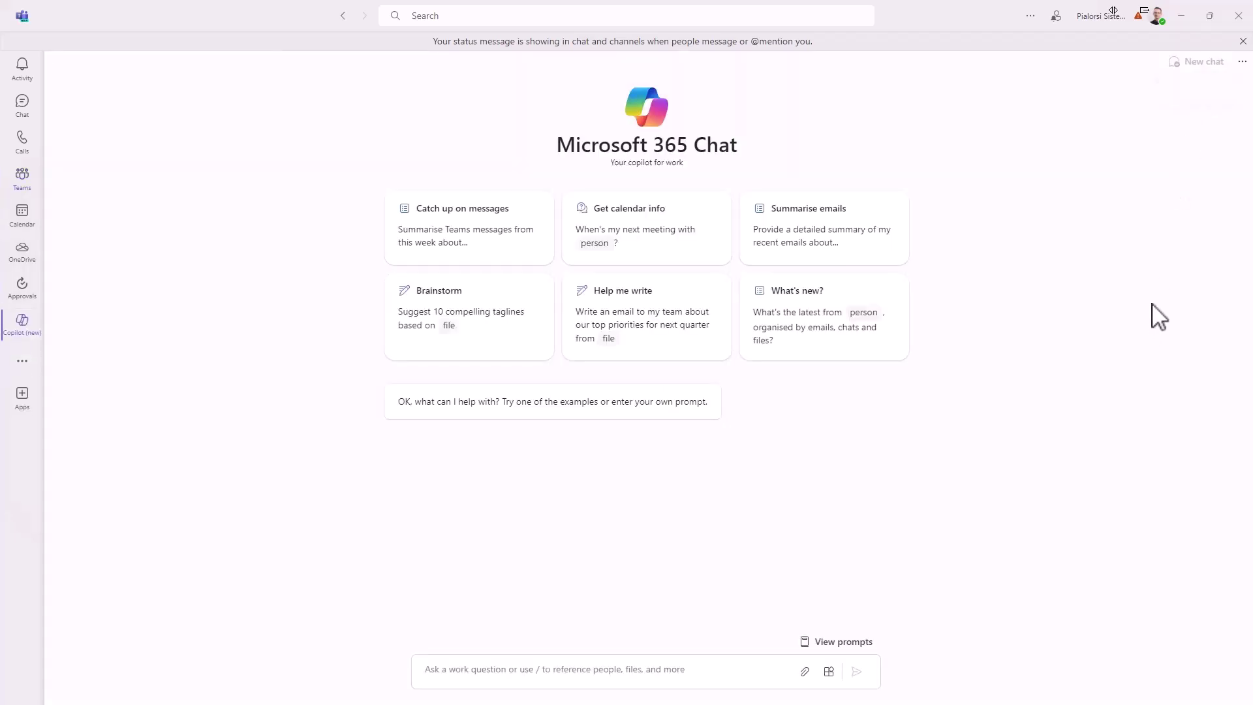
{"action": "left_click", "coordinate": [852, 653]}
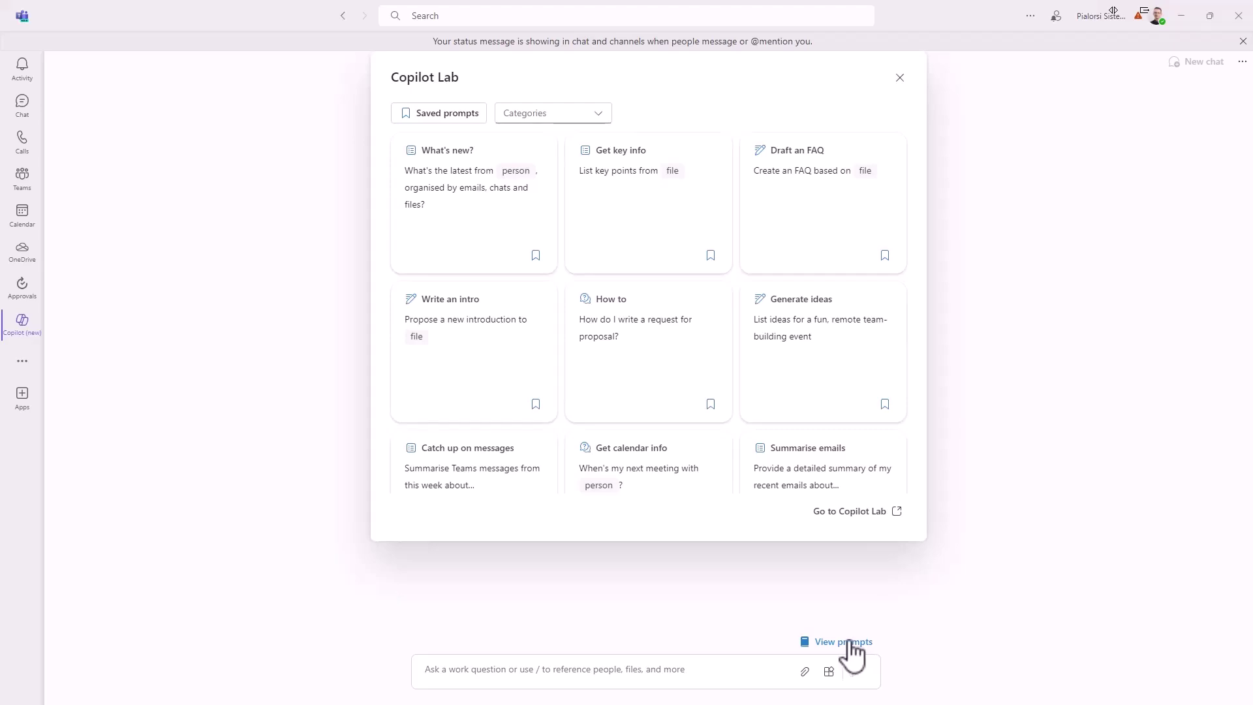
Send the Generate ideas prompt 'List ideas for a fun, remote team-building event' to Copilot
{"action": "left_click", "coordinate": [788, 370]}
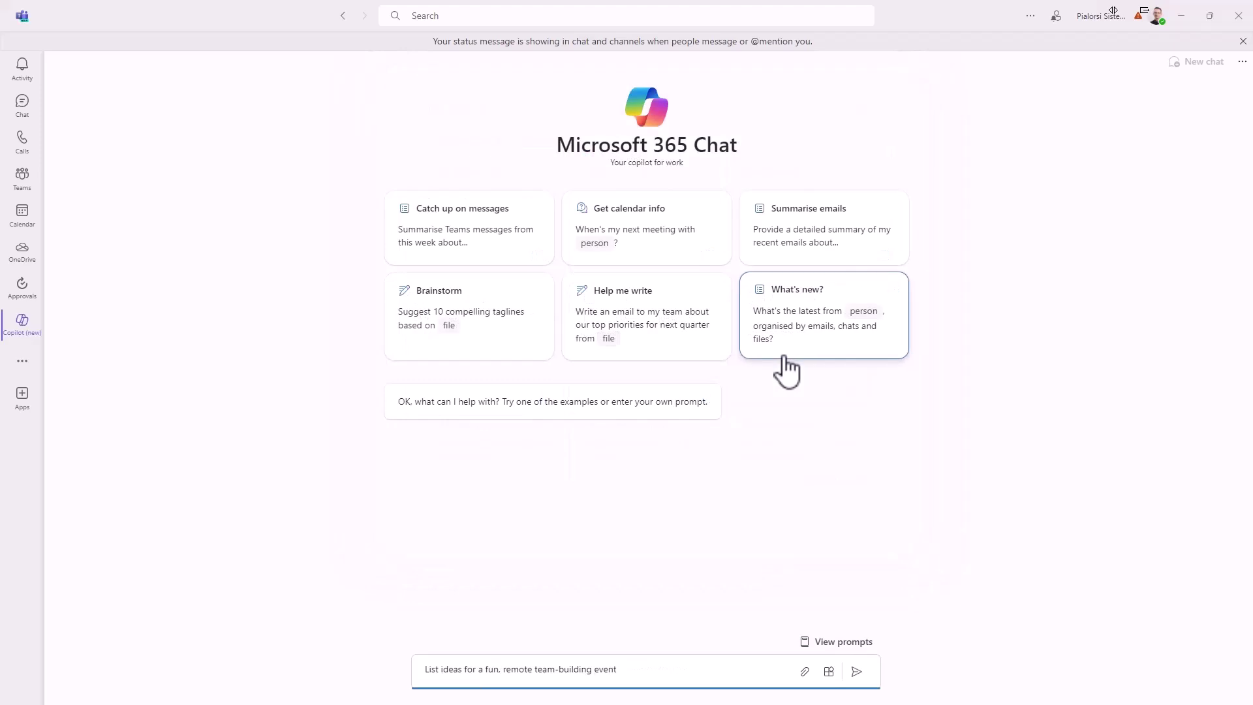
{"action": "left_click", "coordinate": [857, 672]}
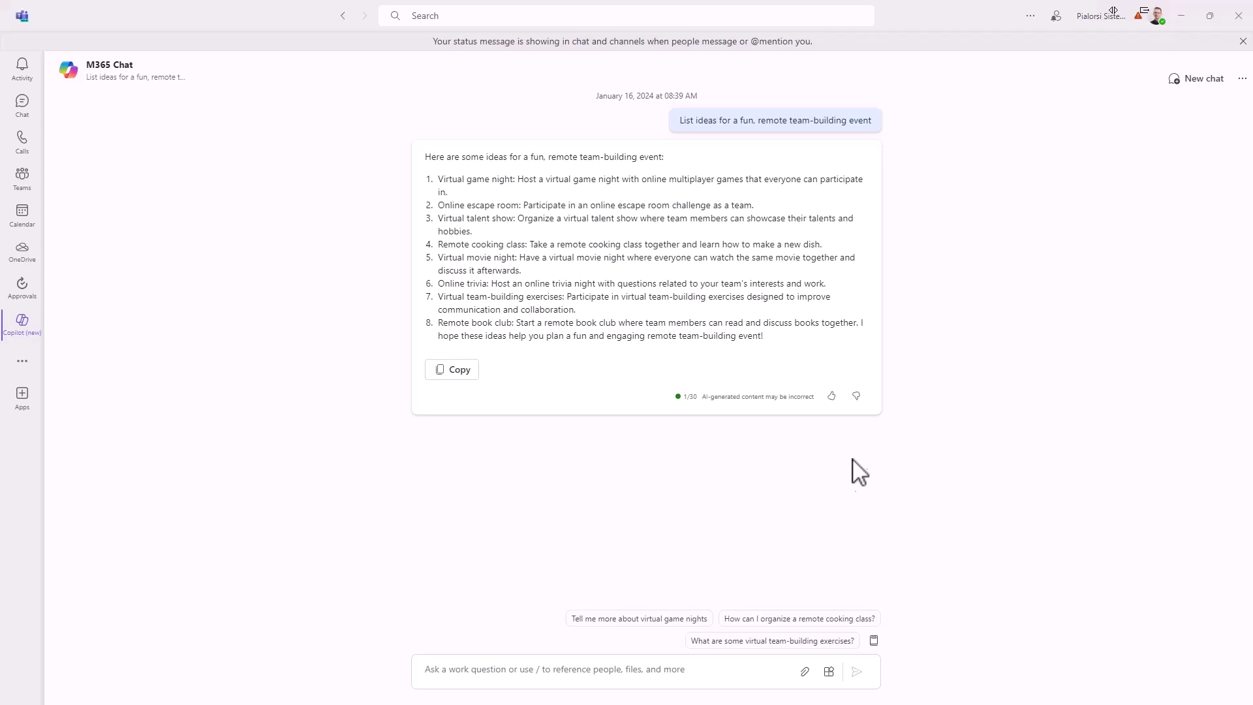
Give Copilot's team-building answer a thumbs-up and submit the positive feedback
{"action": "left_click", "coordinate": [832, 396]}
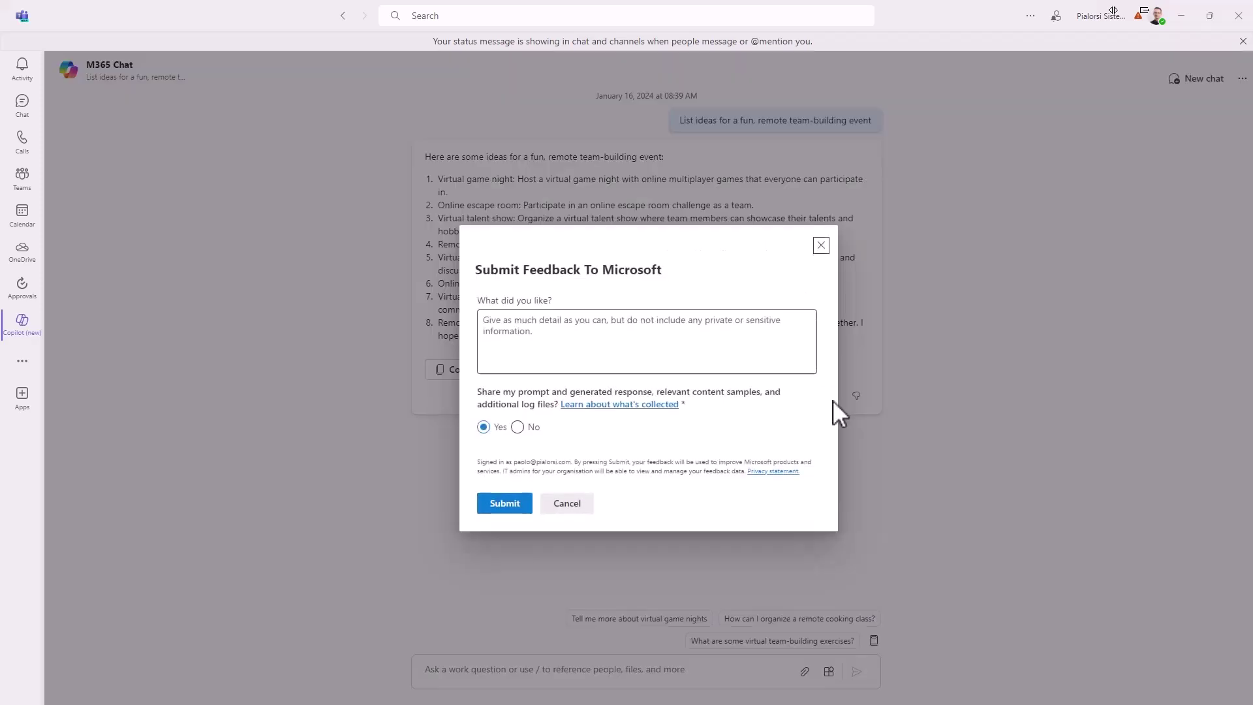
{"action": "left_click", "coordinate": [525, 503]}
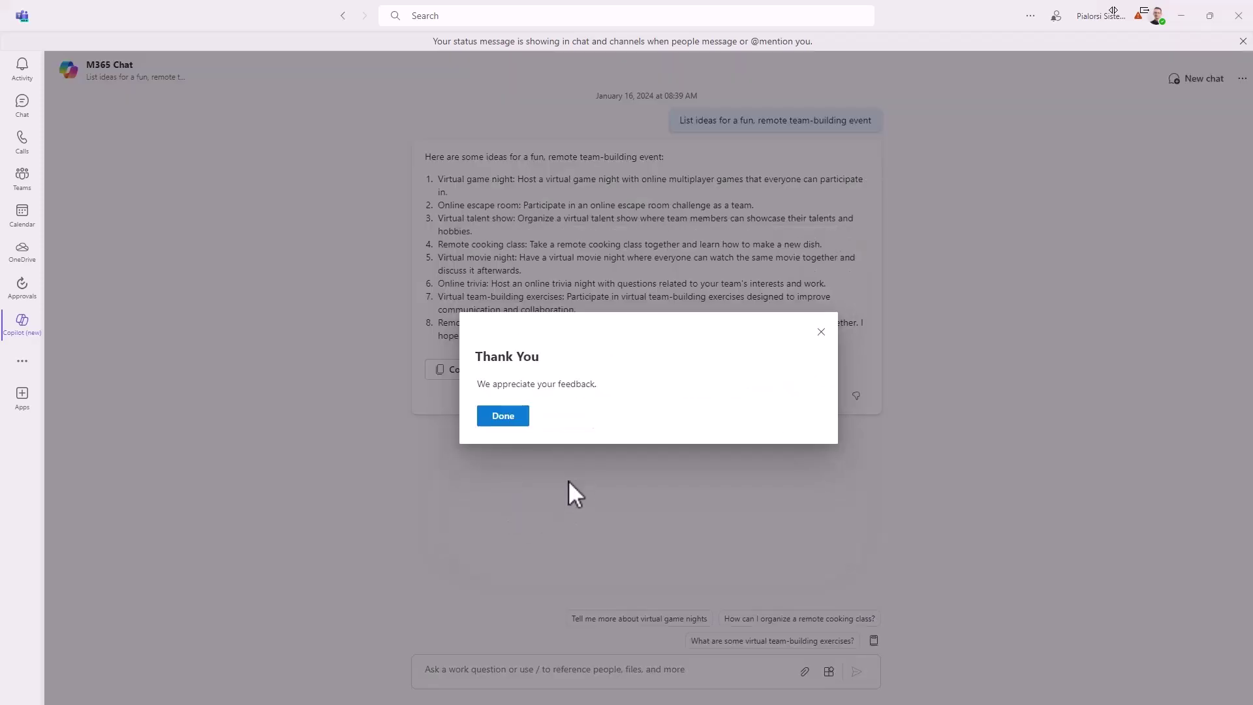
{"action": "left_click", "coordinate": [494, 423]}
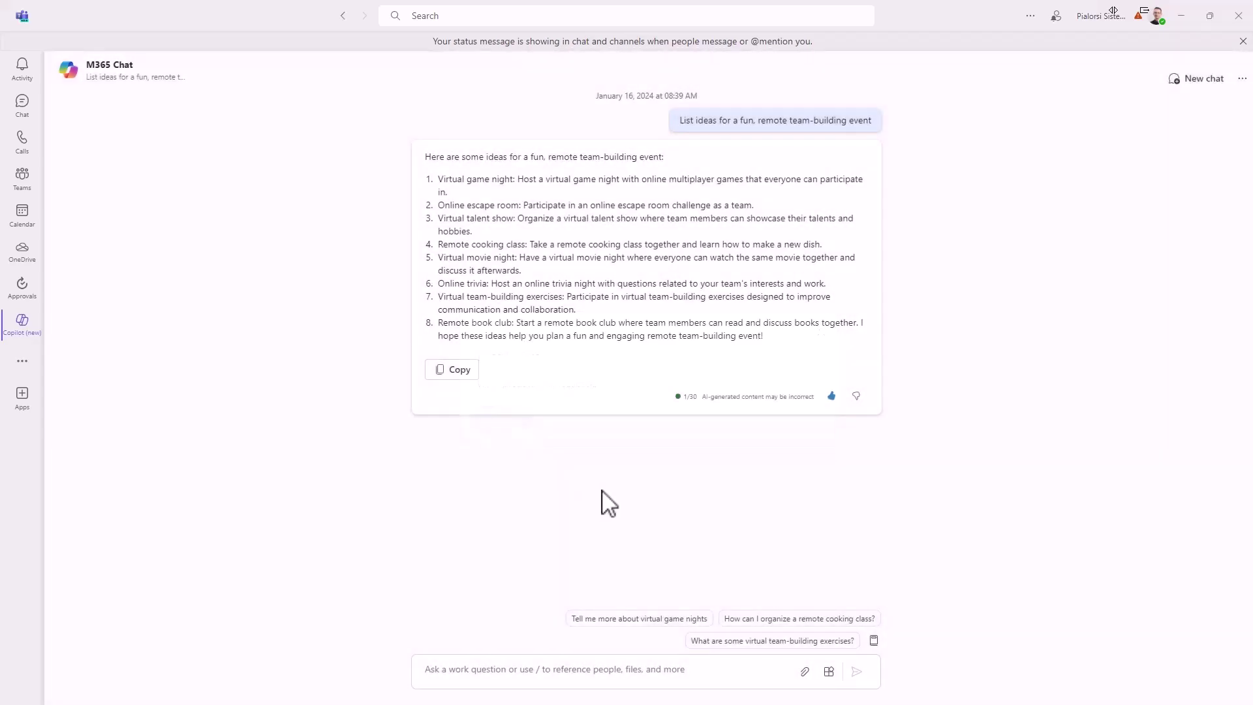